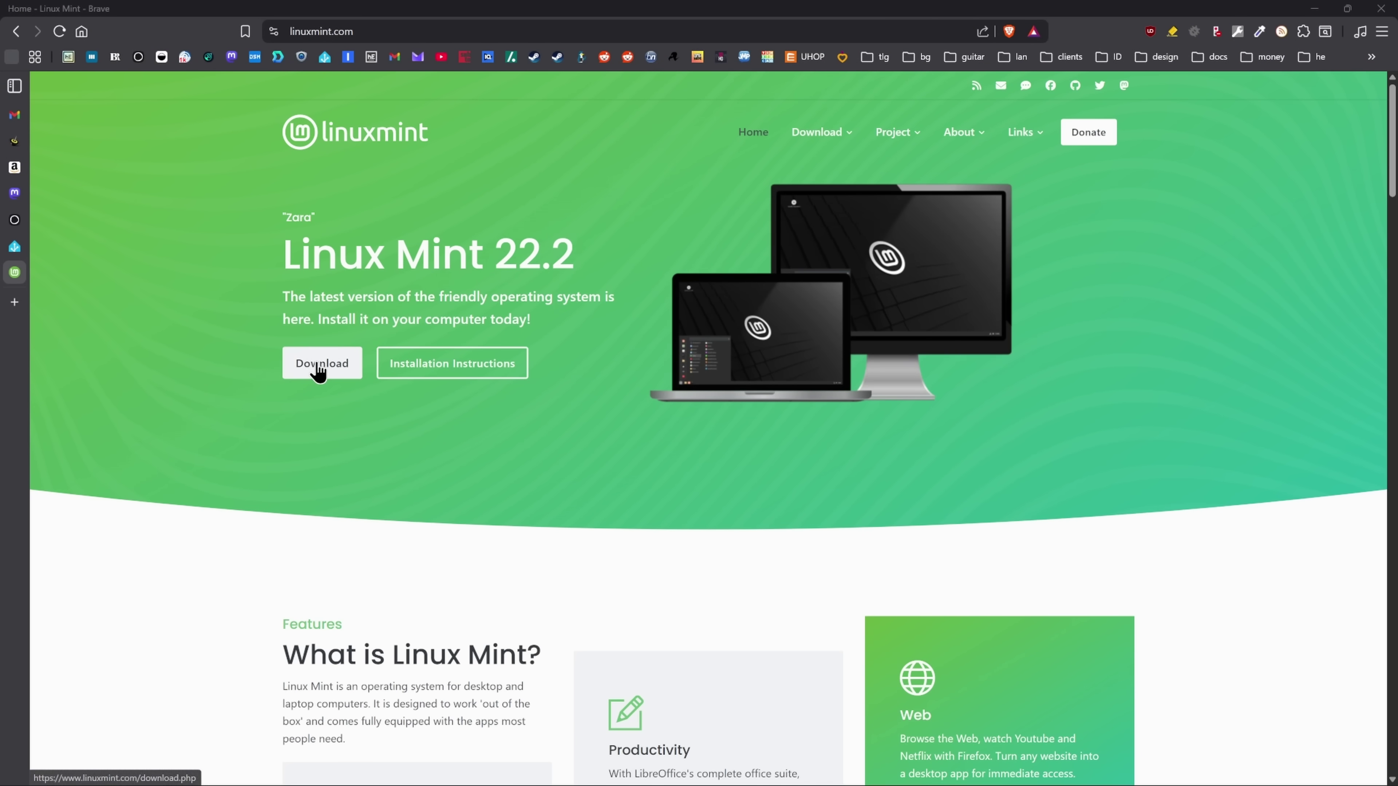
Step: Go to the Linux Mint download page and scroll down to the Cinnamon Edition
{"action": "left_click", "coordinate": [318, 365]}
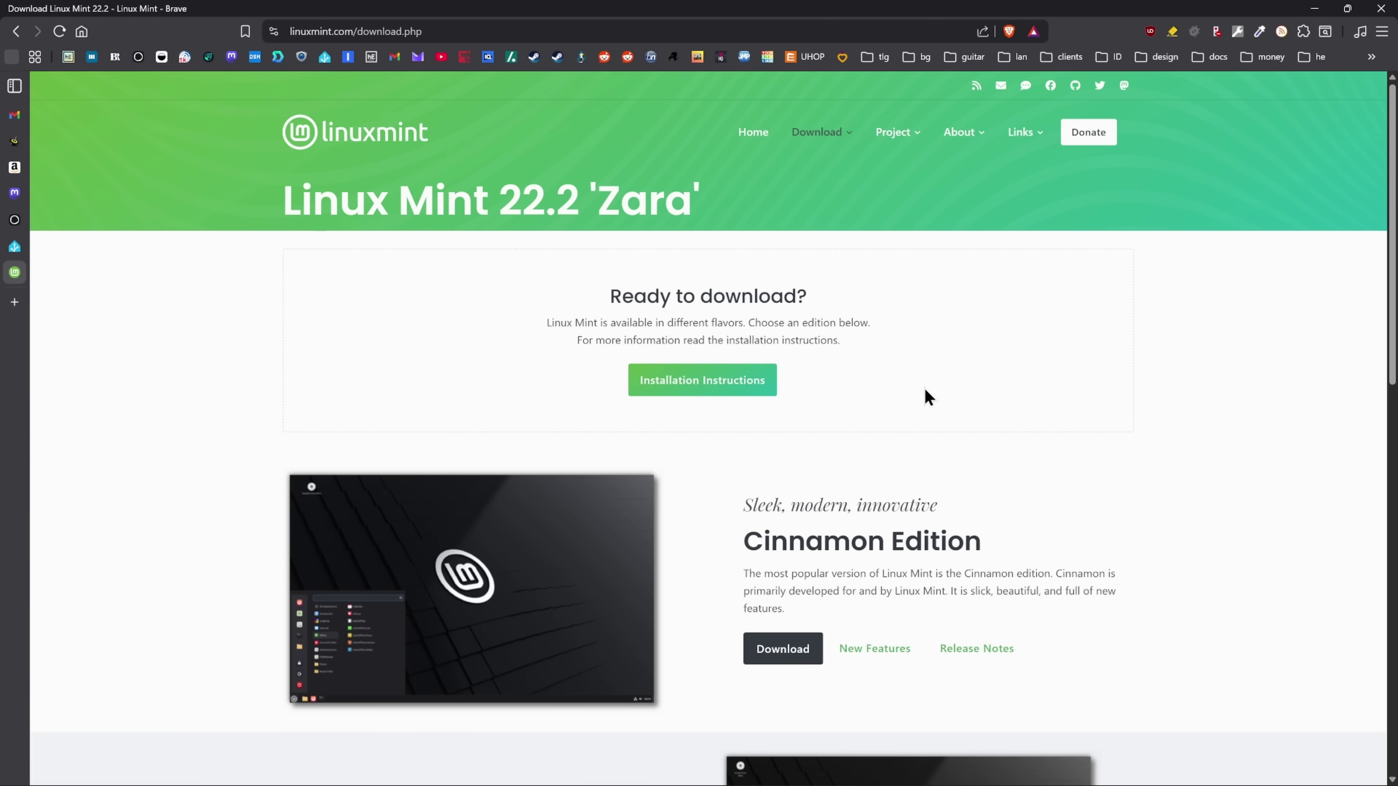
{"action": "scroll", "coordinate": [1001, 400], "scroll_direction": "down", "scroll_amount": 4}
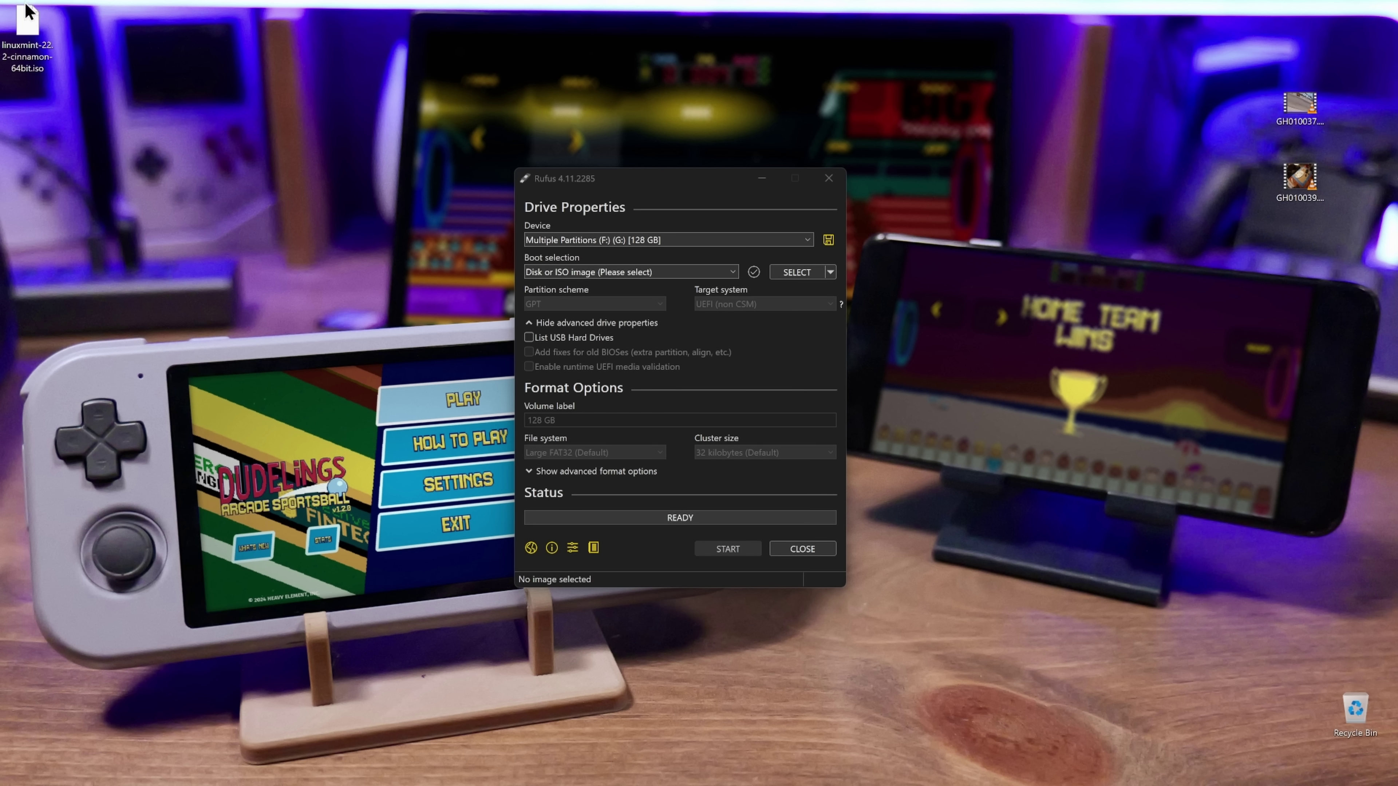
Step: Load linuxmint-22.2-cinnamon-64bit.iso from the Desktop and write it to the USB in ISO mode
{"action": "left_click", "coordinate": [789, 273]}
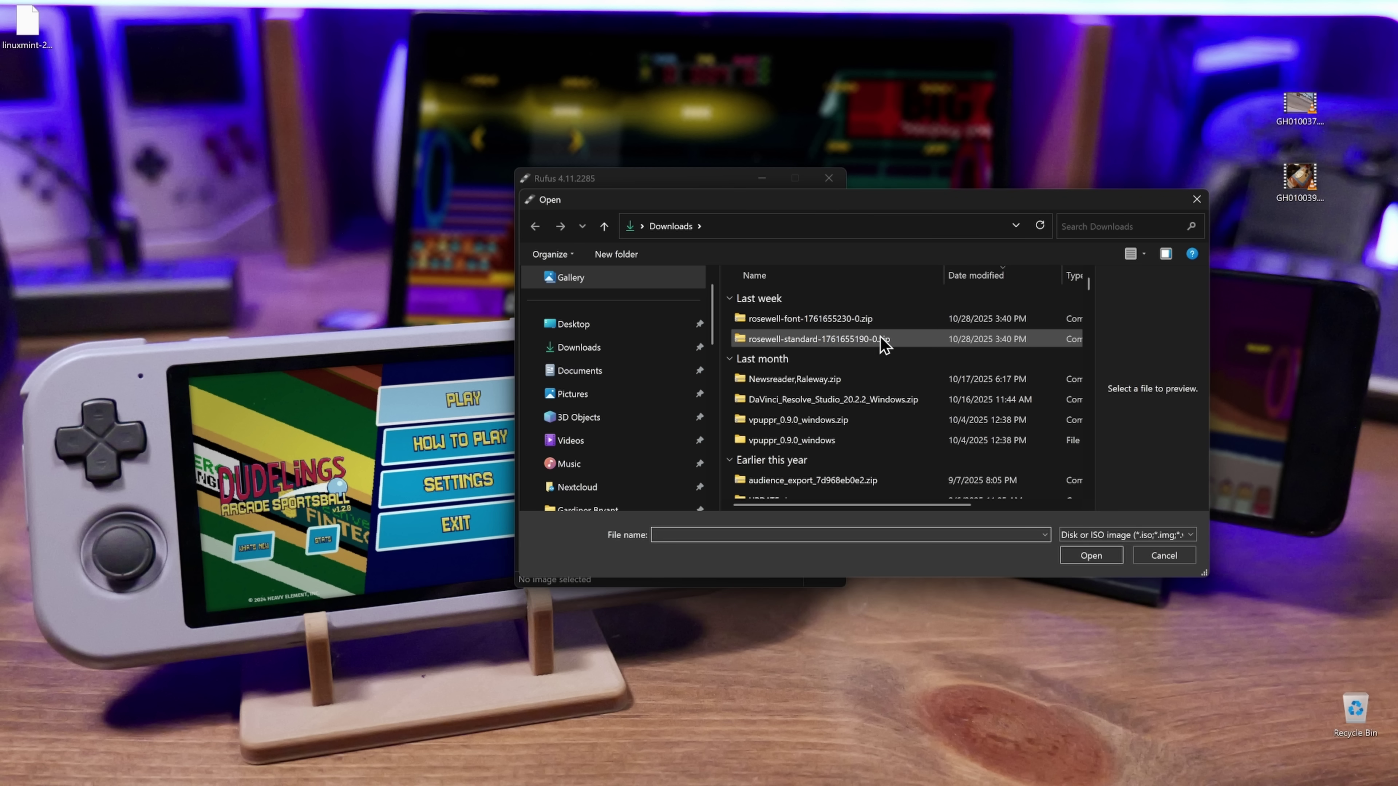
{"action": "left_click", "coordinate": [573, 324]}
{"action": "left_click", "coordinate": [796, 322]}
{"action": "double_click", "coordinate": [797, 323]}
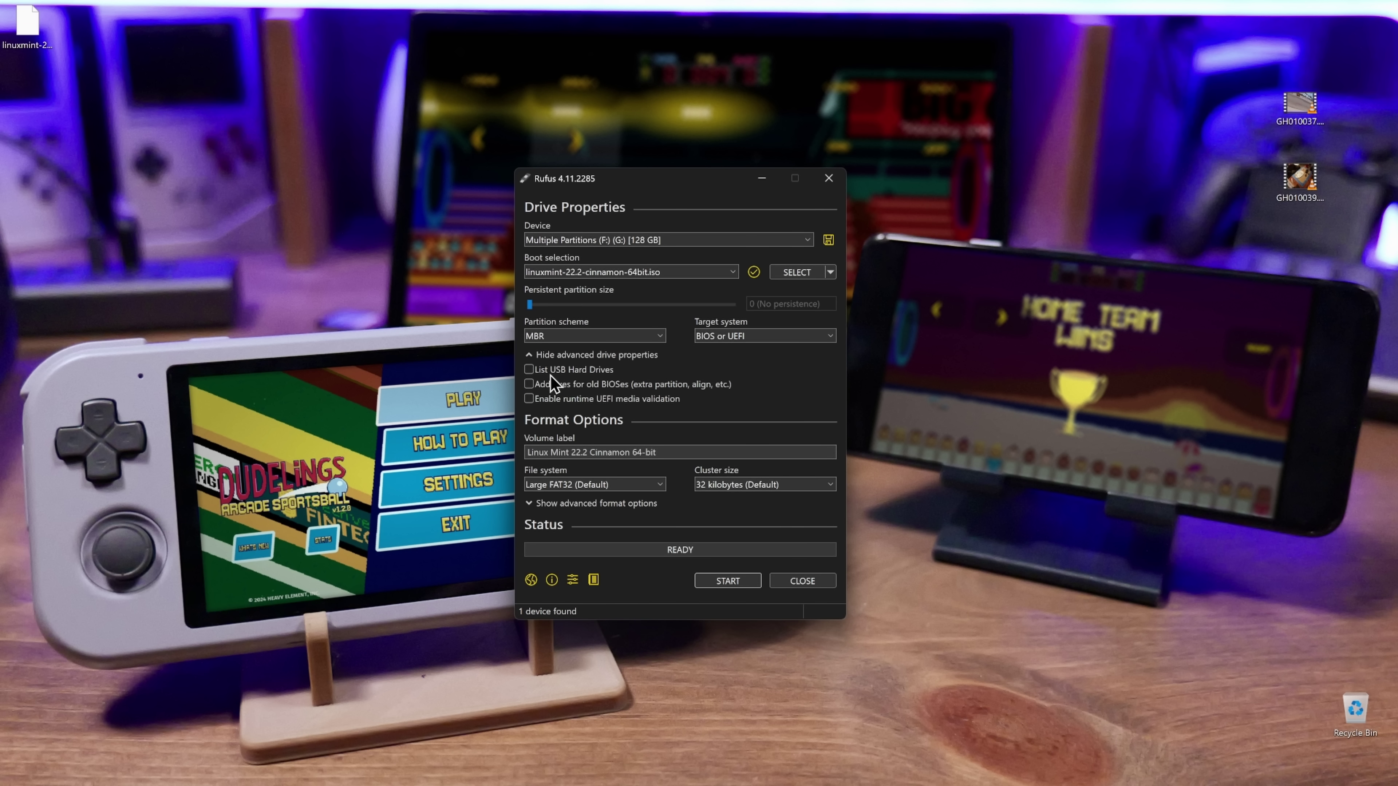
{"action": "left_click", "coordinate": [725, 583]}
{"action": "left_click", "coordinate": [738, 508]}
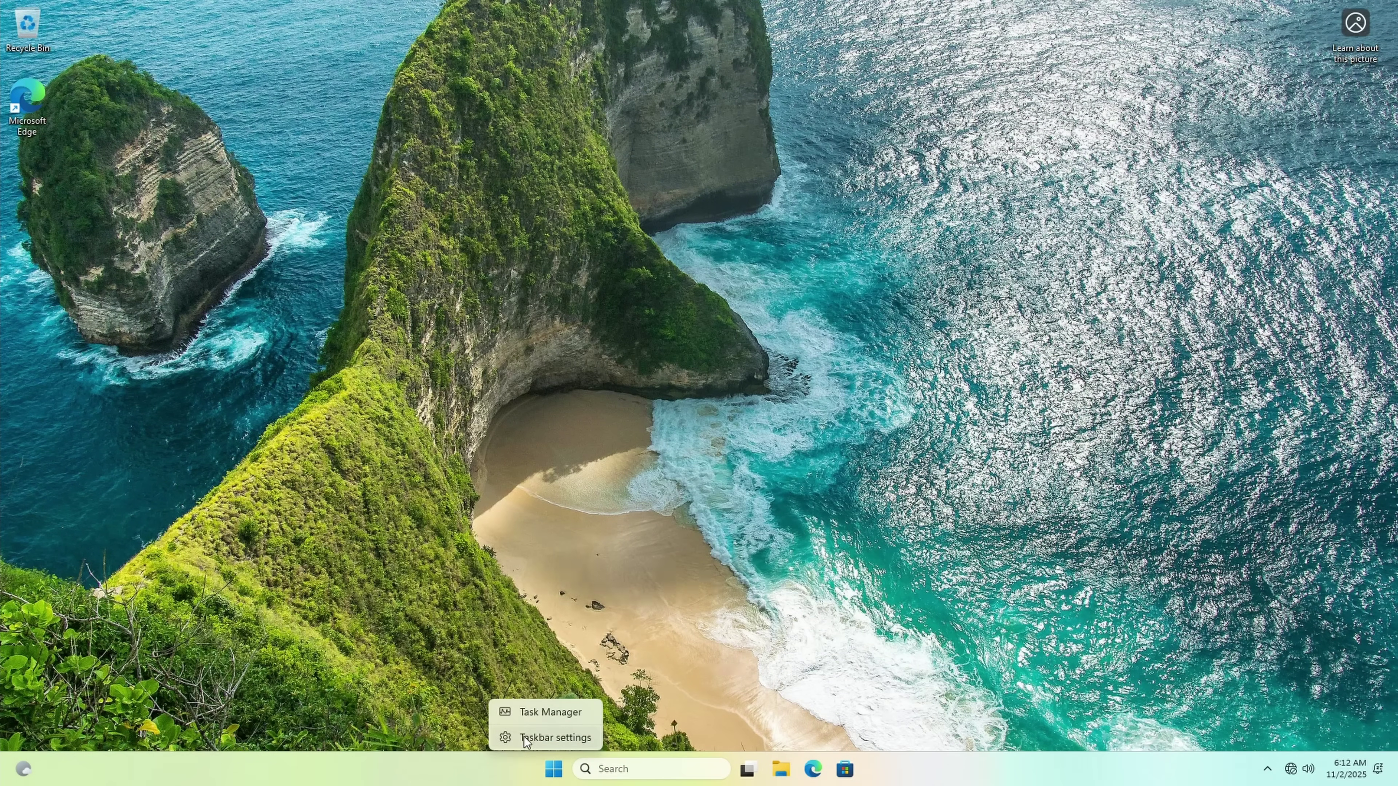
Step: Browse Task Manager's pages to Performance (i7-13620H, 31.8 GB), then bring up the power options
{"action": "left_click", "coordinate": [532, 712]}
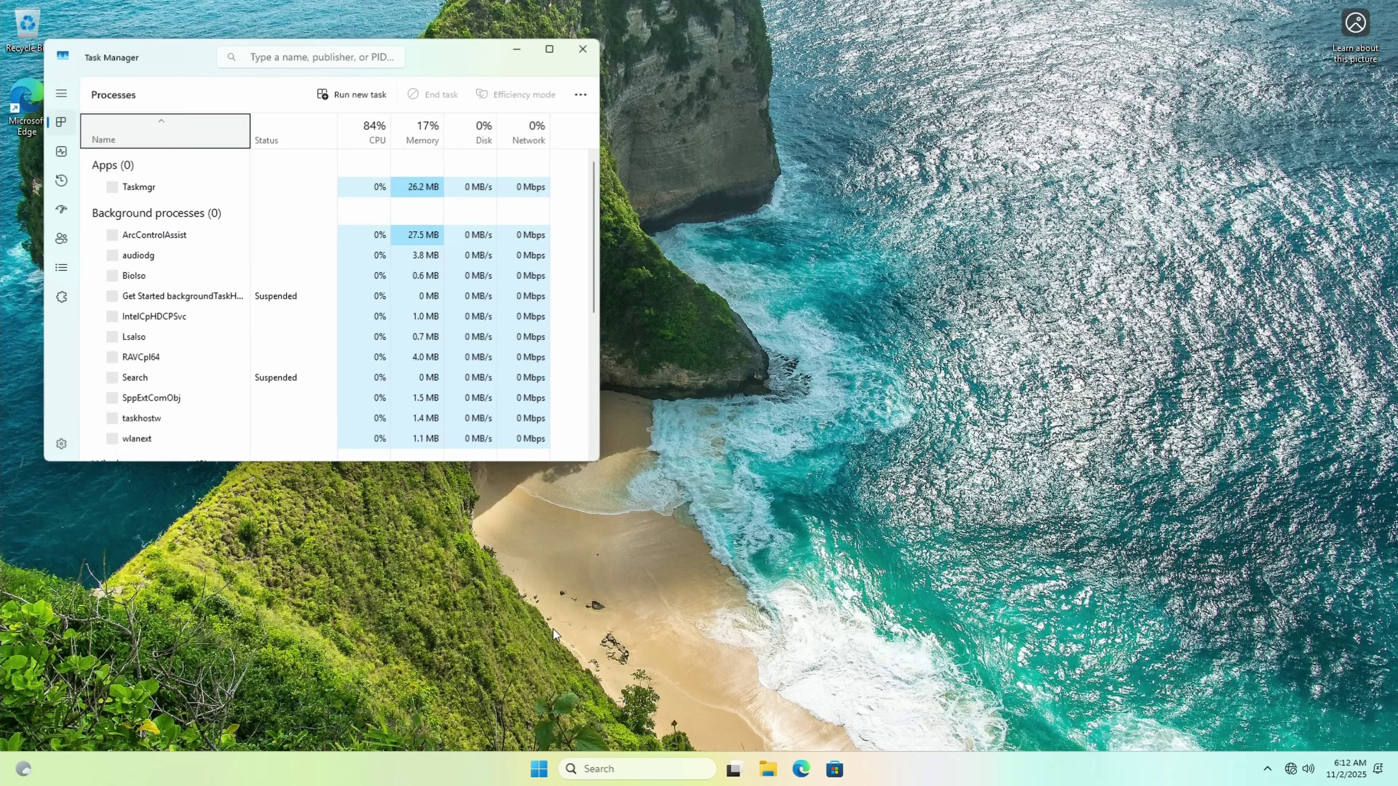
{"action": "left_click", "coordinate": [61, 297]}
{"action": "left_click", "coordinate": [60, 275]}
{"action": "left_click", "coordinate": [70, 246]}
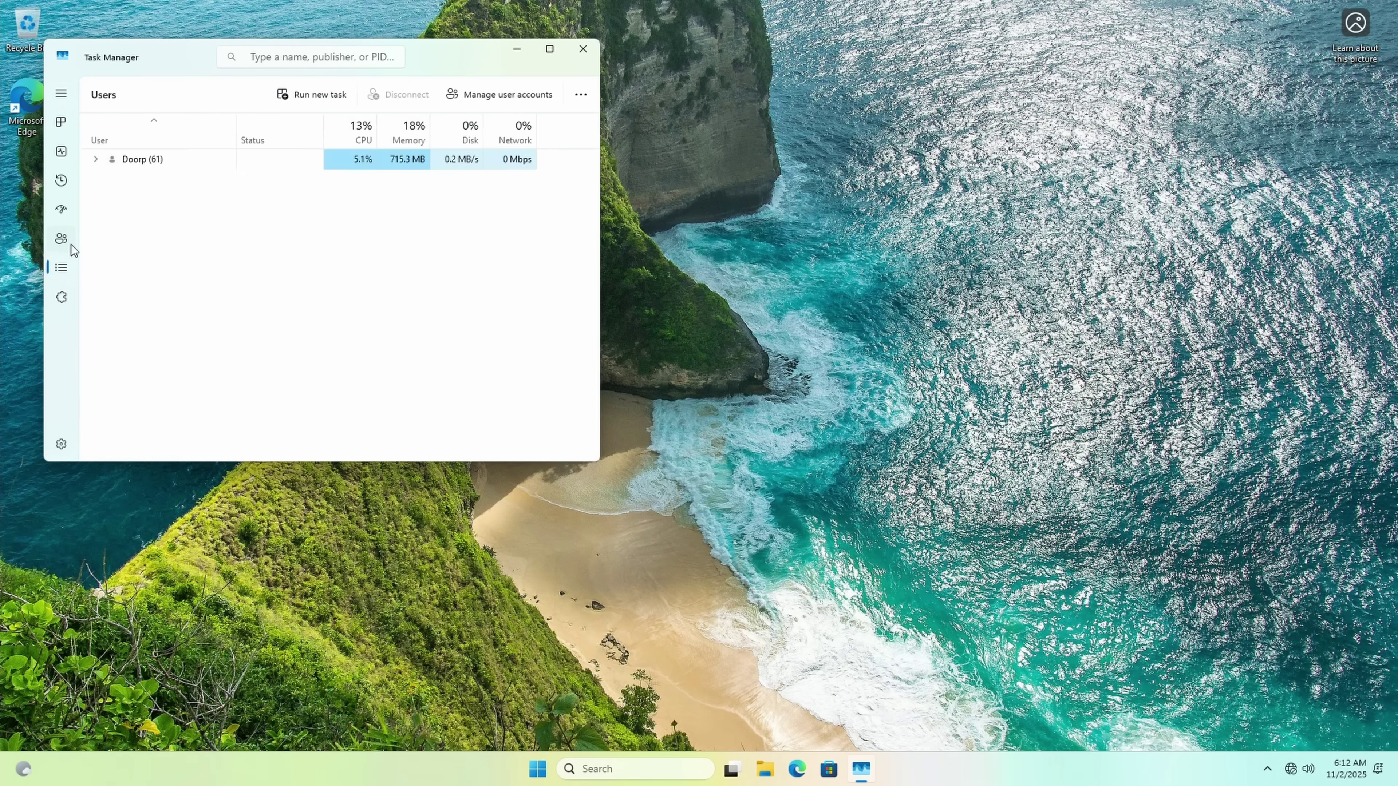
{"action": "left_click", "coordinate": [73, 212]}
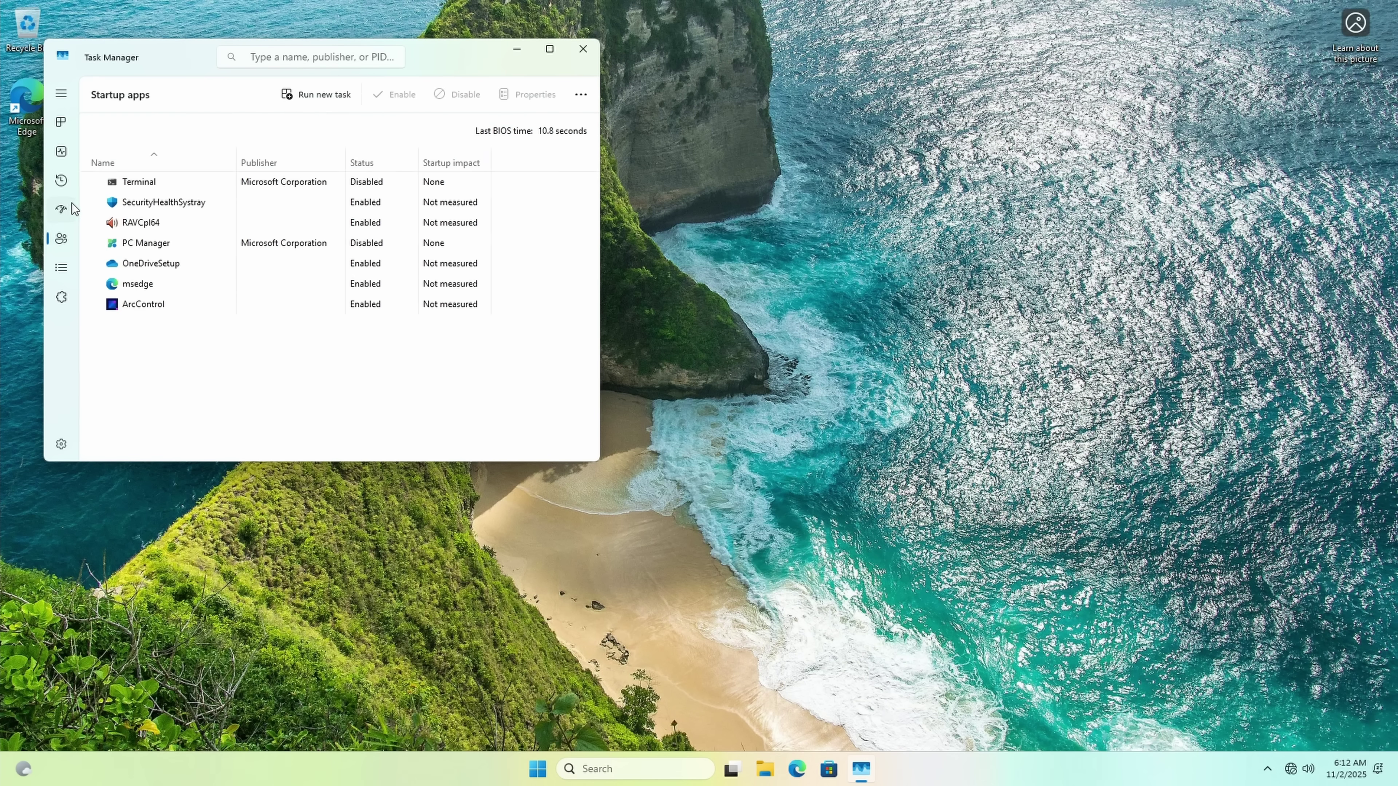
{"action": "left_click", "coordinate": [63, 182]}
{"action": "left_click", "coordinate": [62, 152]}
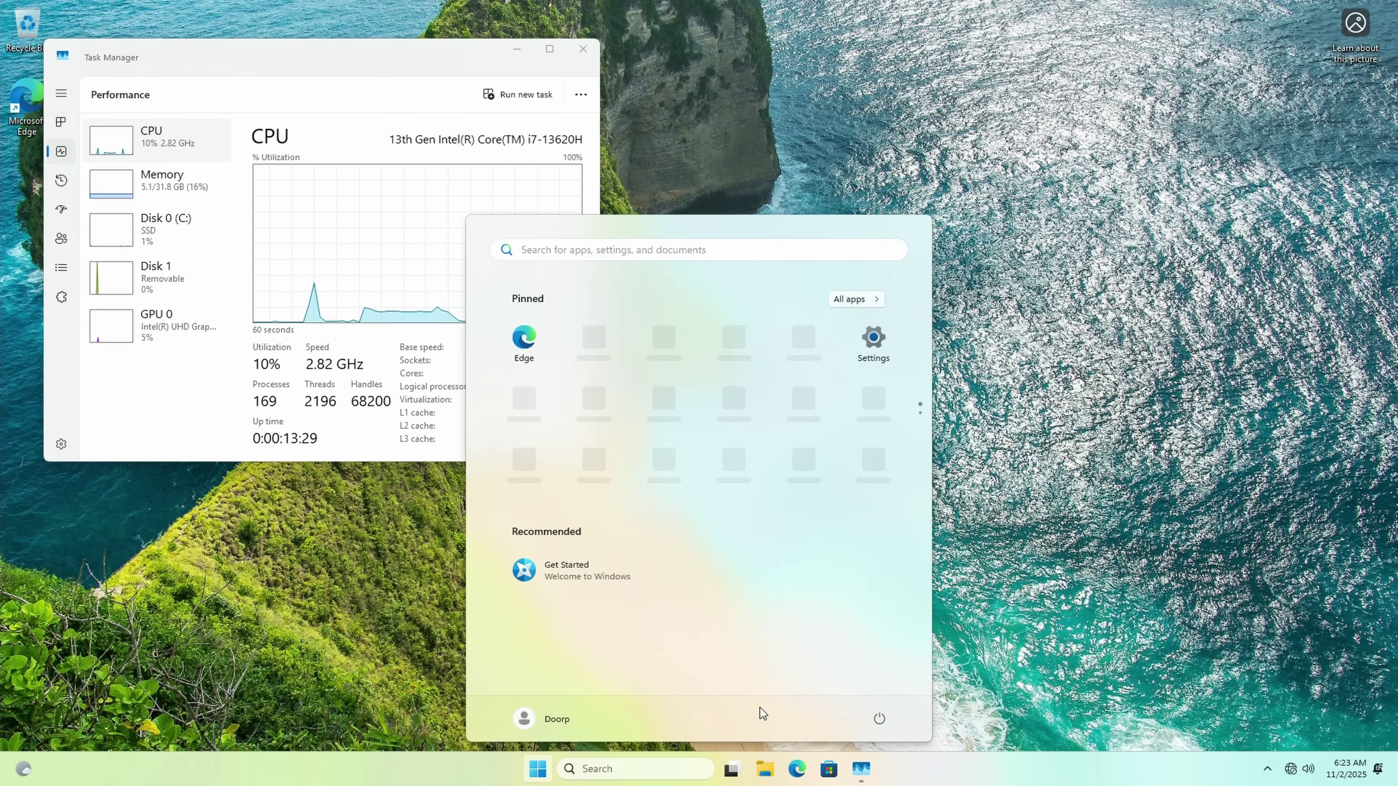
{"action": "left_click", "coordinate": [878, 719]}
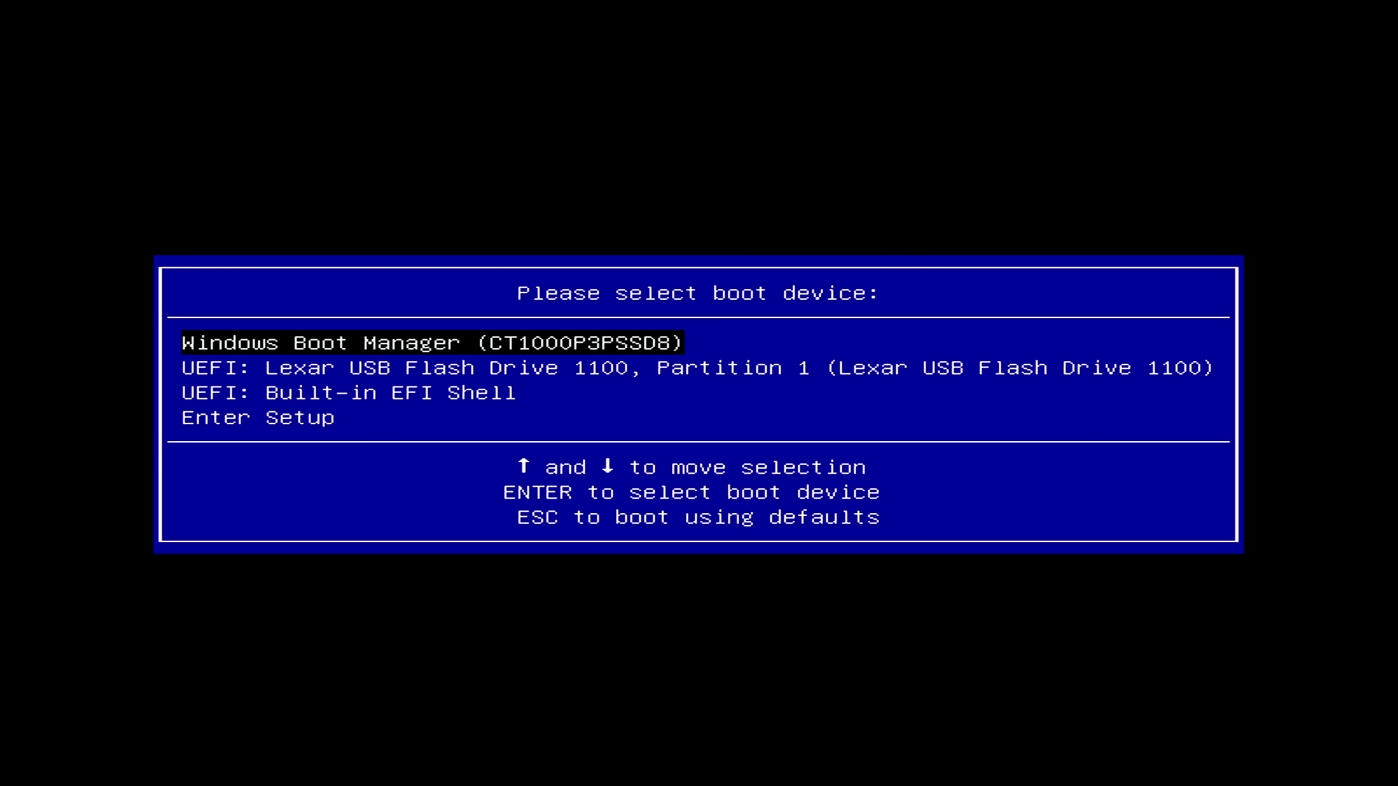
Step: Boot from the UEFI: Lexar USB Flash Drive 1100 entry
{"action": "key", "text": "Down"}
{"action": "key", "text": "Down"}
{"action": "key", "text": "Up"}
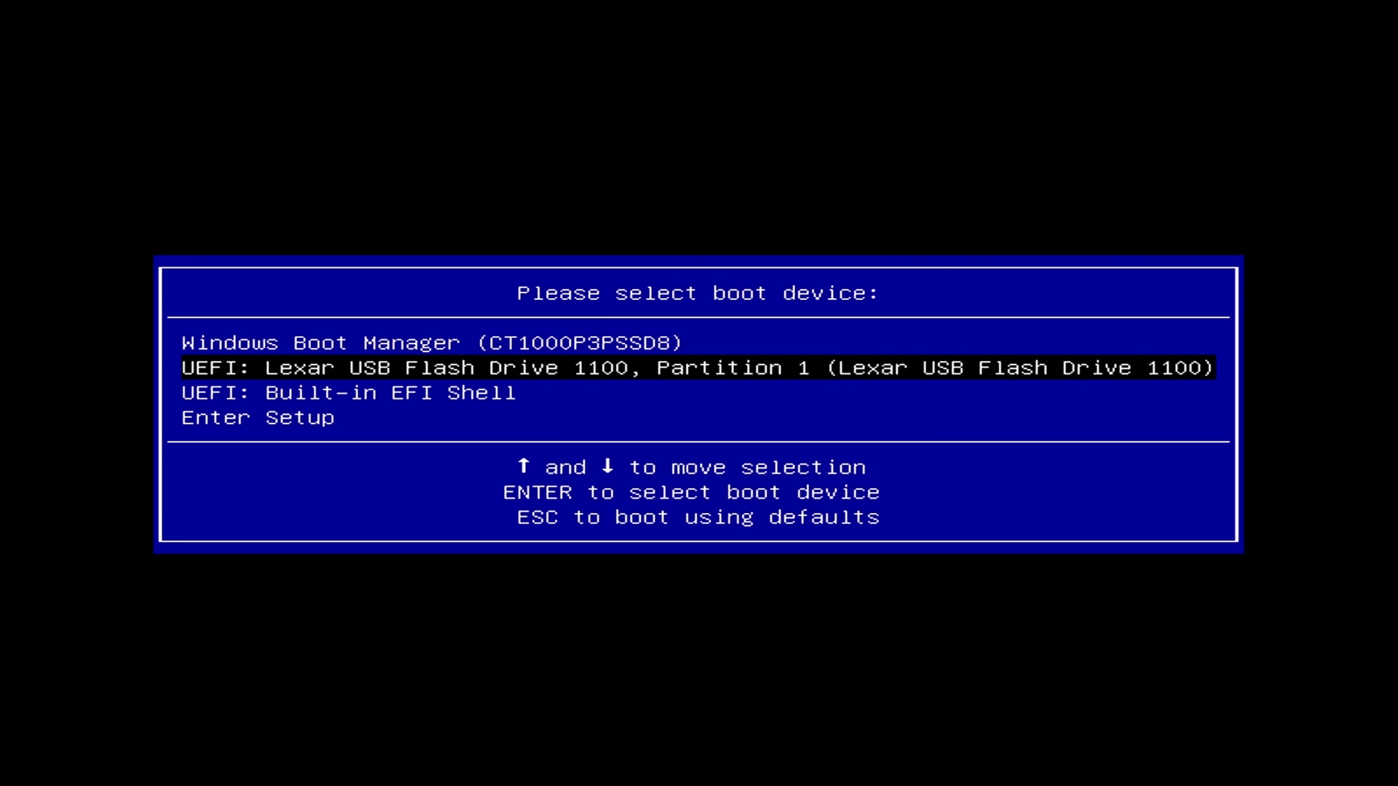
{"action": "key", "text": "Return"}
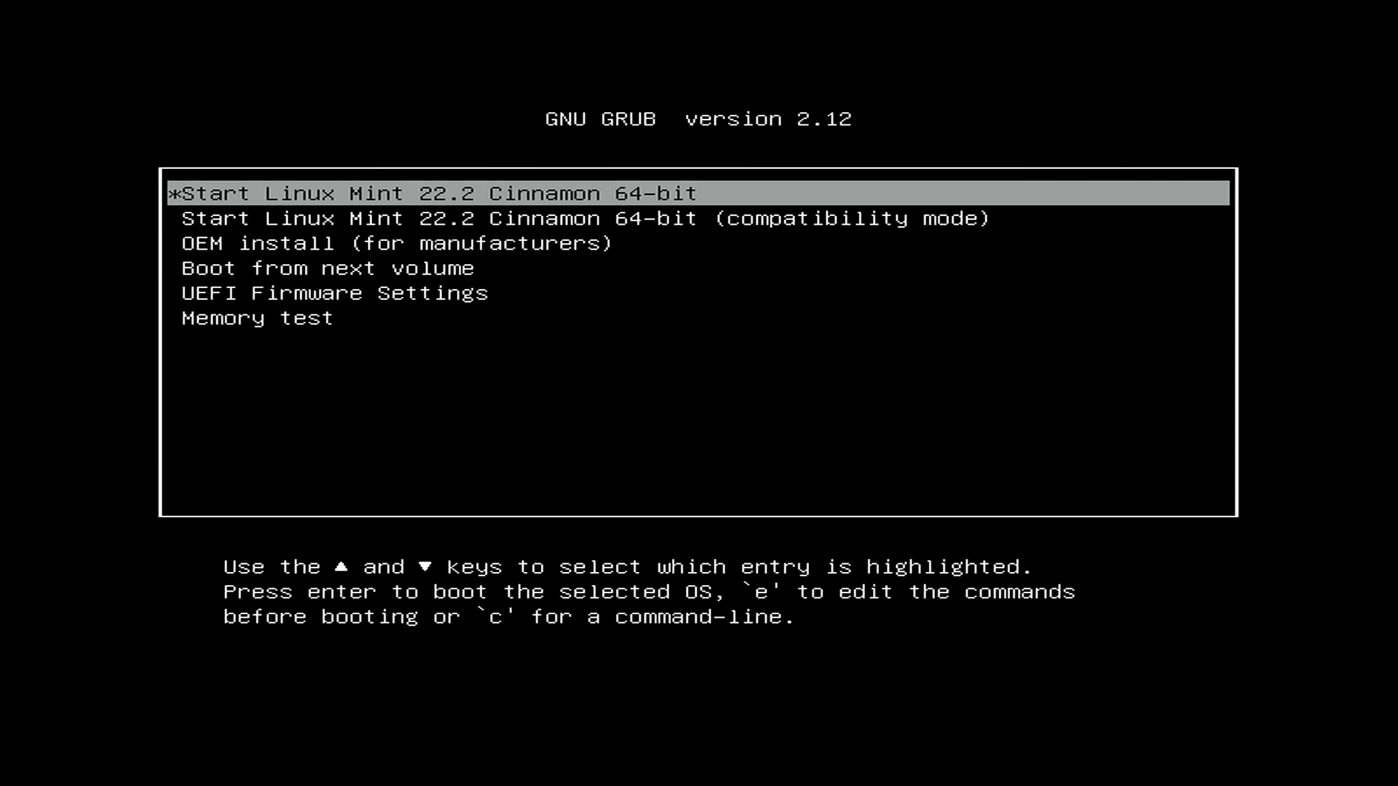
Step: Boot 'Start Linux Mint 22.2 Cinnamon 64-bit' normally instead of compatibility mode
{"action": "key", "text": "Down"}
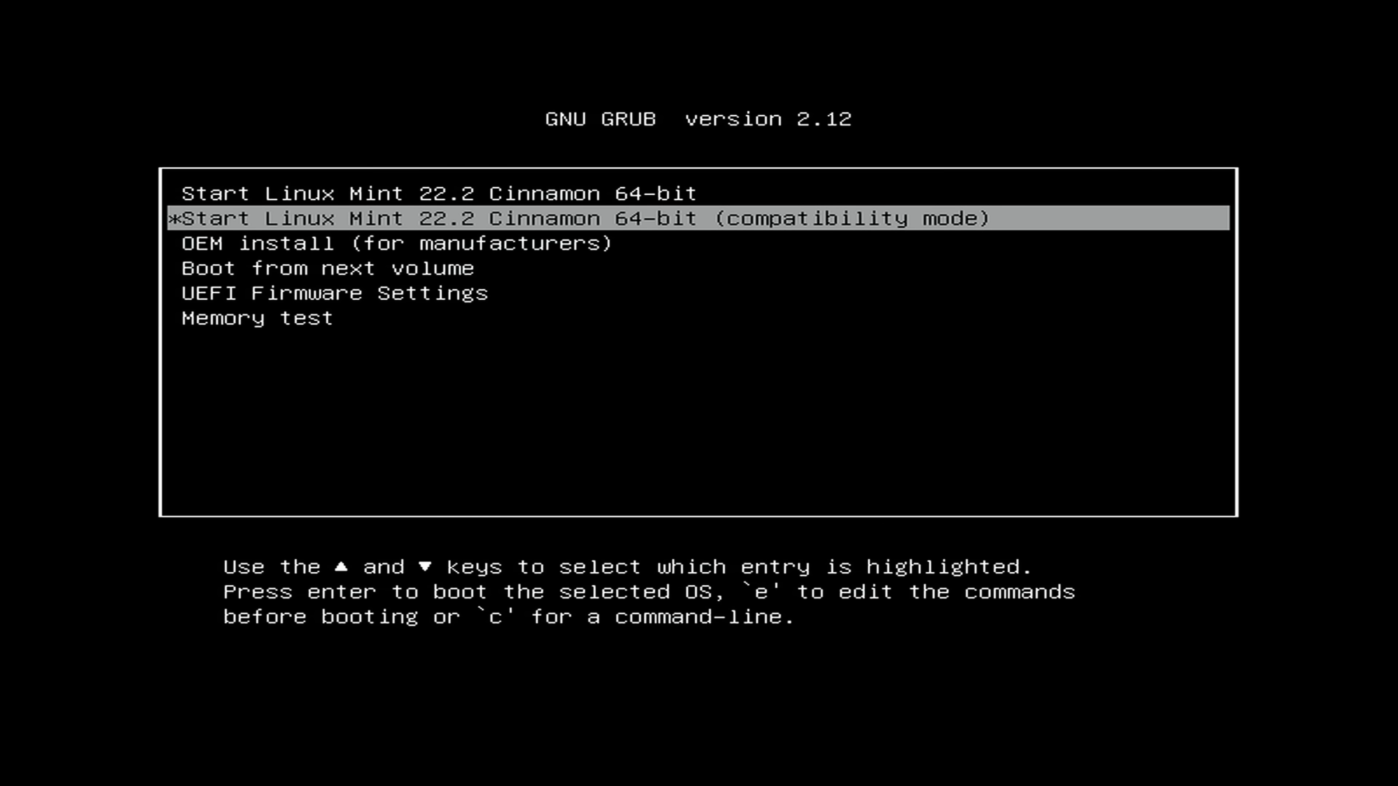
{"action": "key", "text": "Up"}
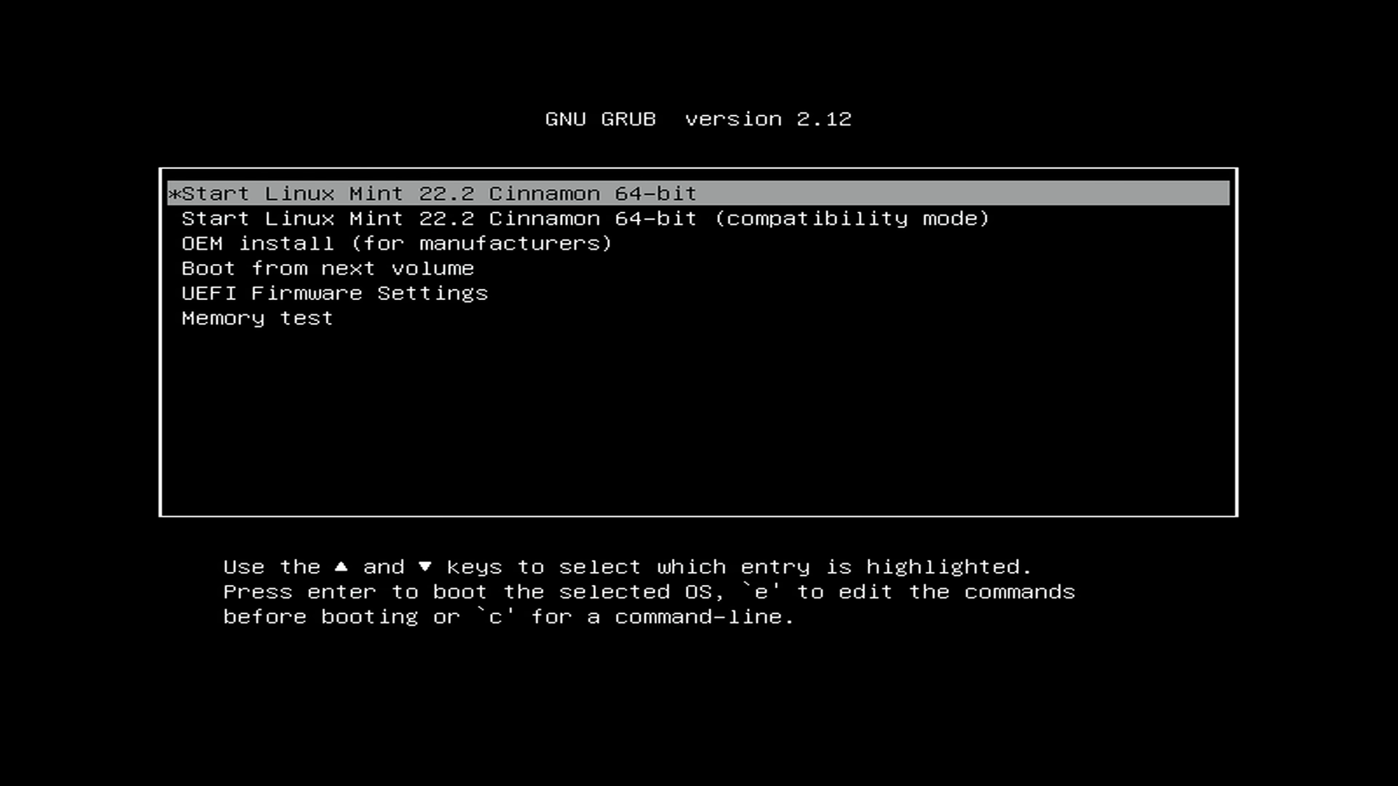
{"action": "key", "text": "Return"}
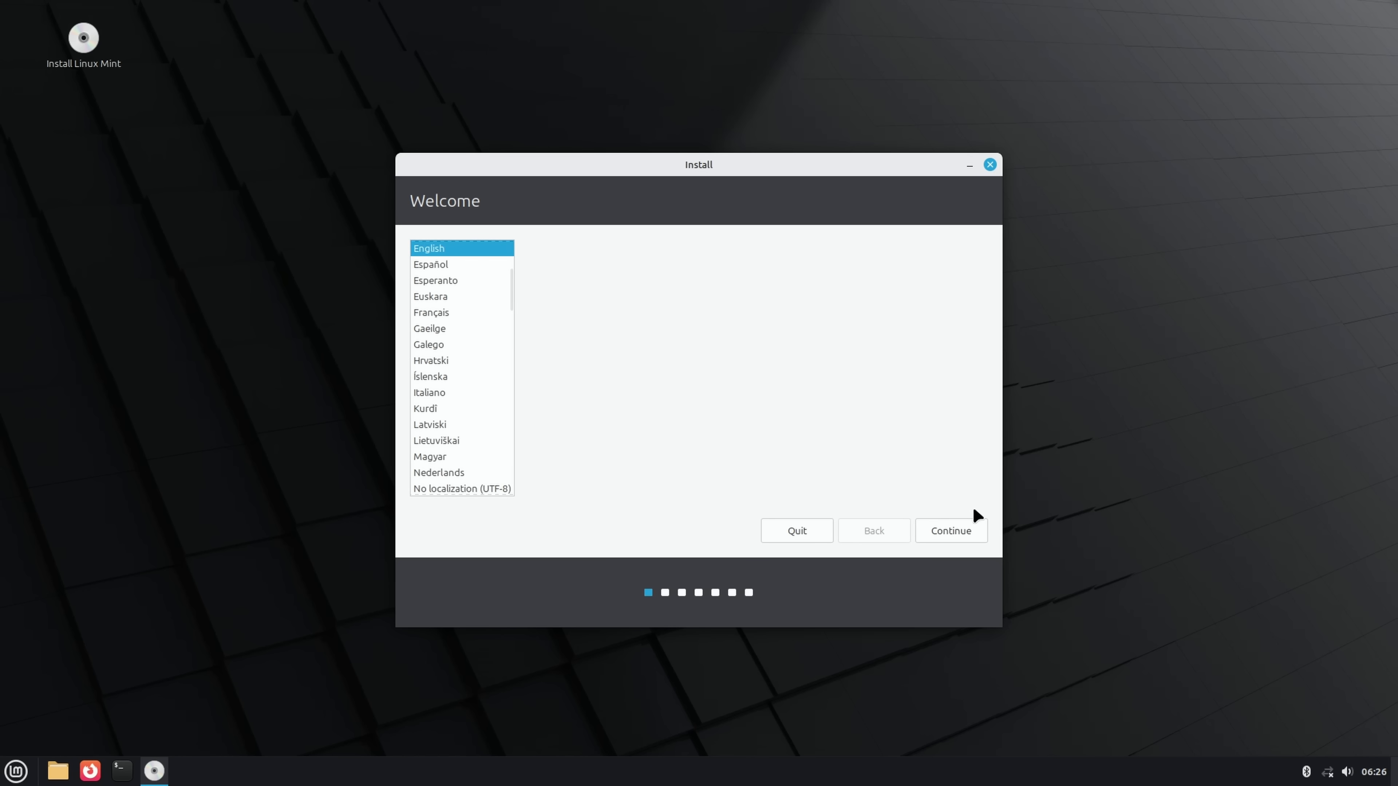
{"action": "left_click", "coordinate": [1327, 772]}
{"action": "left_click", "coordinate": [974, 715]}
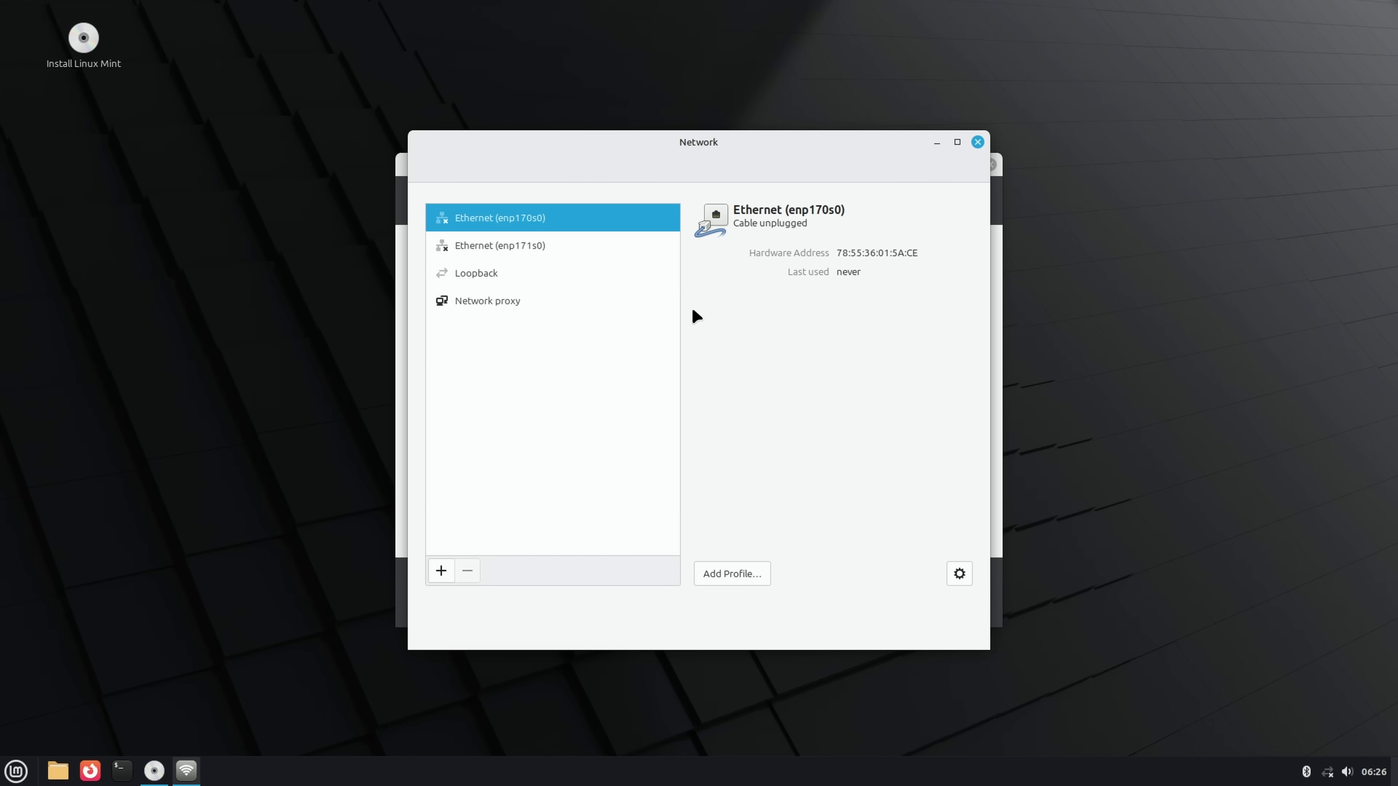
{"action": "left_click", "coordinate": [512, 274]}
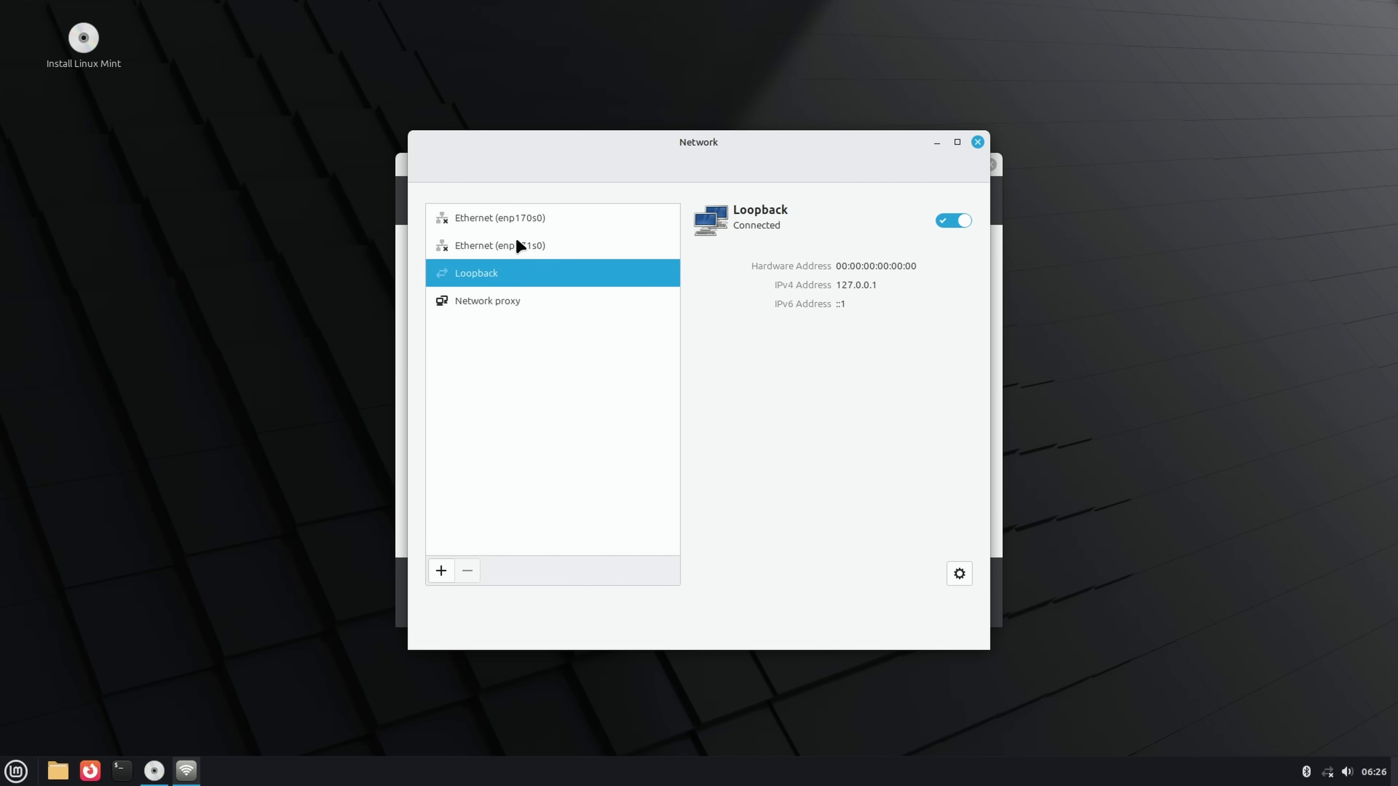
{"action": "left_click", "coordinate": [978, 142]}
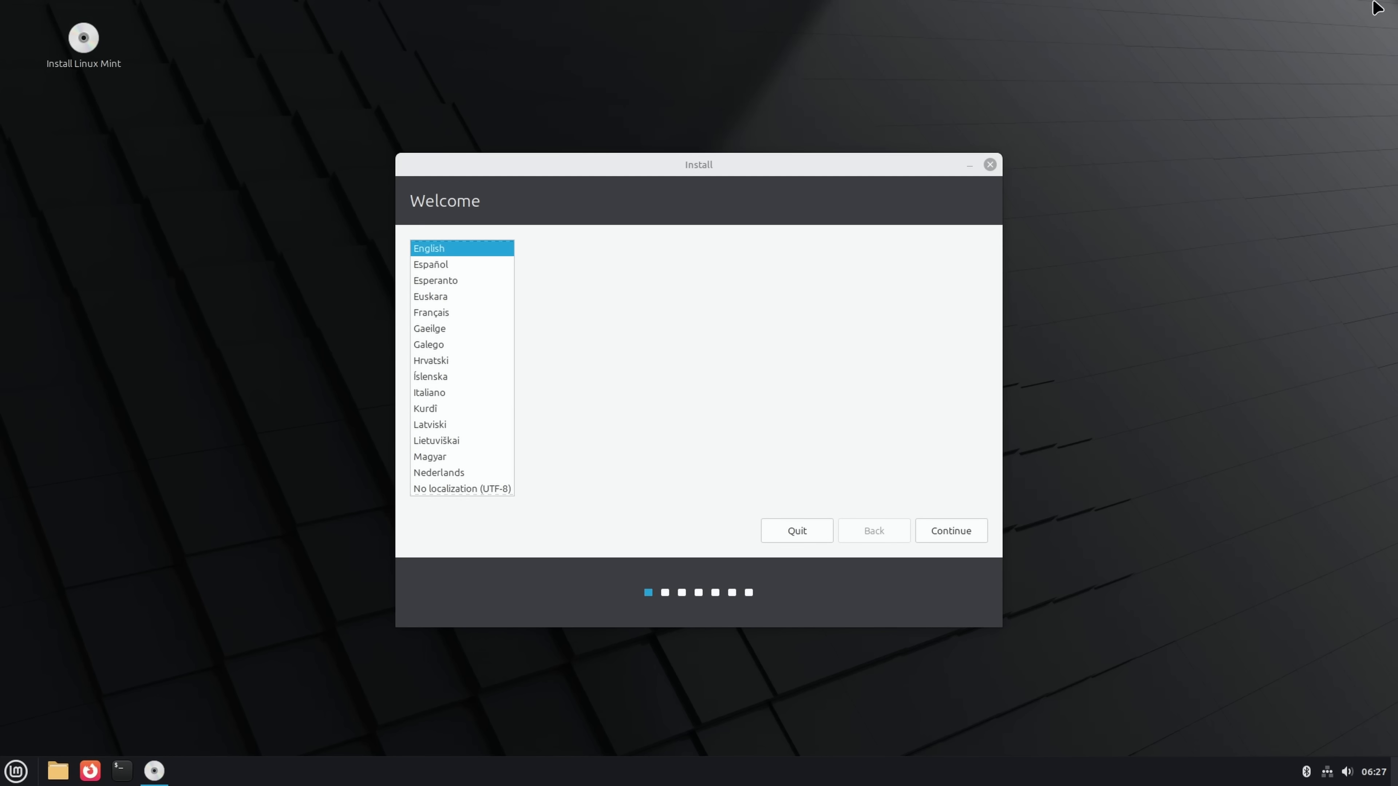
Step: Accept English with the English (US) keyboard and confirm installing multimedia codecs
{"action": "left_click", "coordinate": [971, 535]}
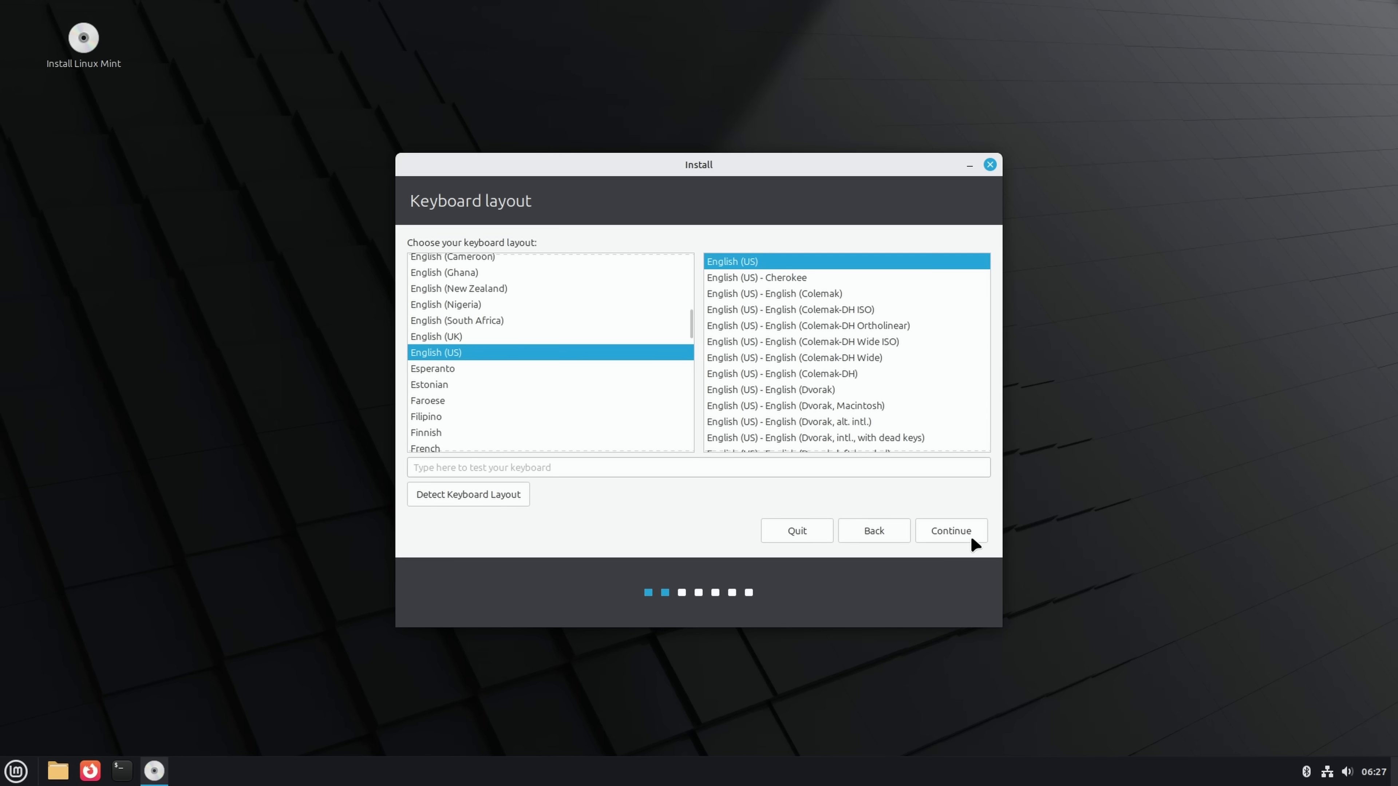
{"action": "left_click", "coordinate": [971, 535]}
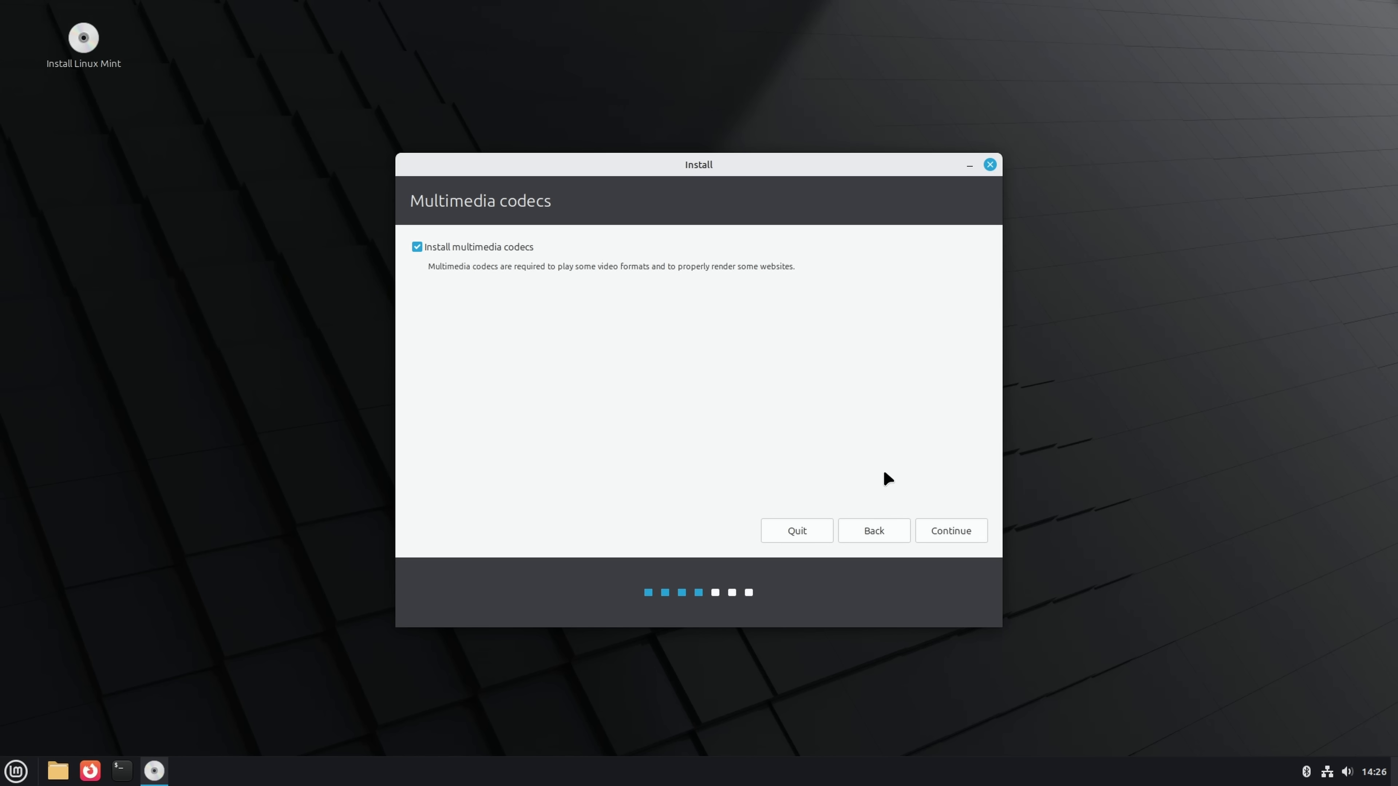
{"action": "left_click", "coordinate": [951, 530]}
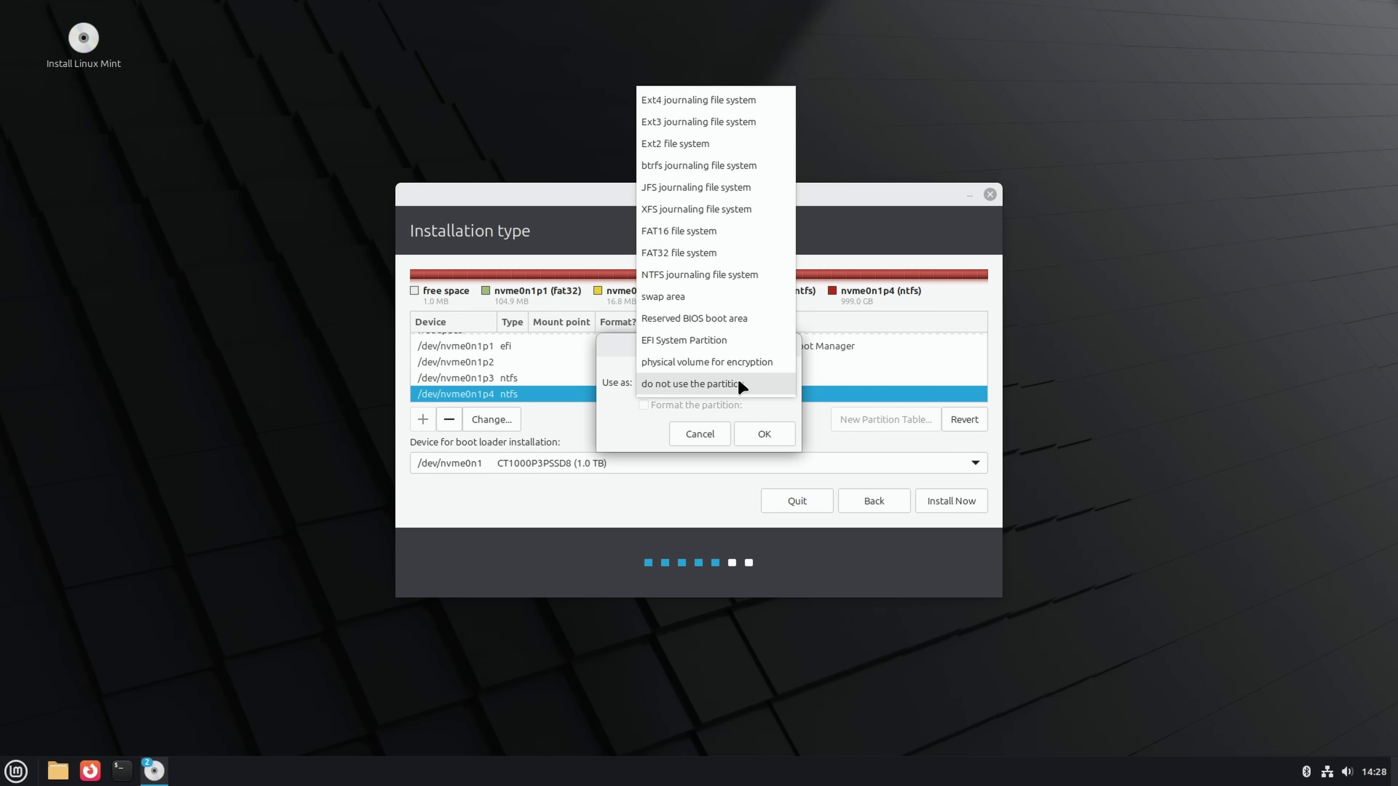
Step: Dismiss the /dev/nvme0n1p4 file system choices without changing anything
{"action": "left_click", "coordinate": [619, 422]}
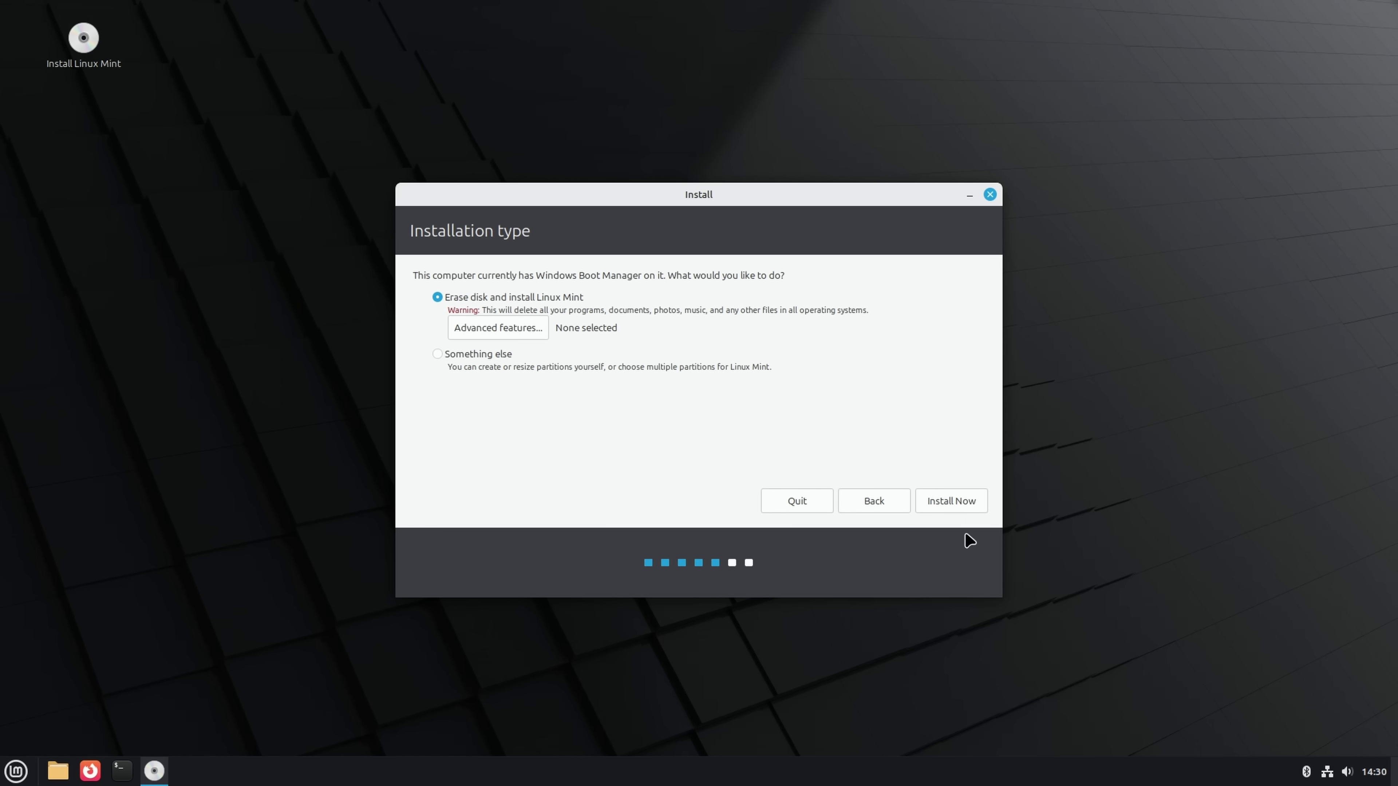
Step: Try LVM and encryption in Advanced features, cancel back to None, and choose Install Now
{"action": "left_click", "coordinate": [498, 327]}
{"action": "left_click", "coordinate": [588, 379]}
{"action": "left_click", "coordinate": [588, 402]}
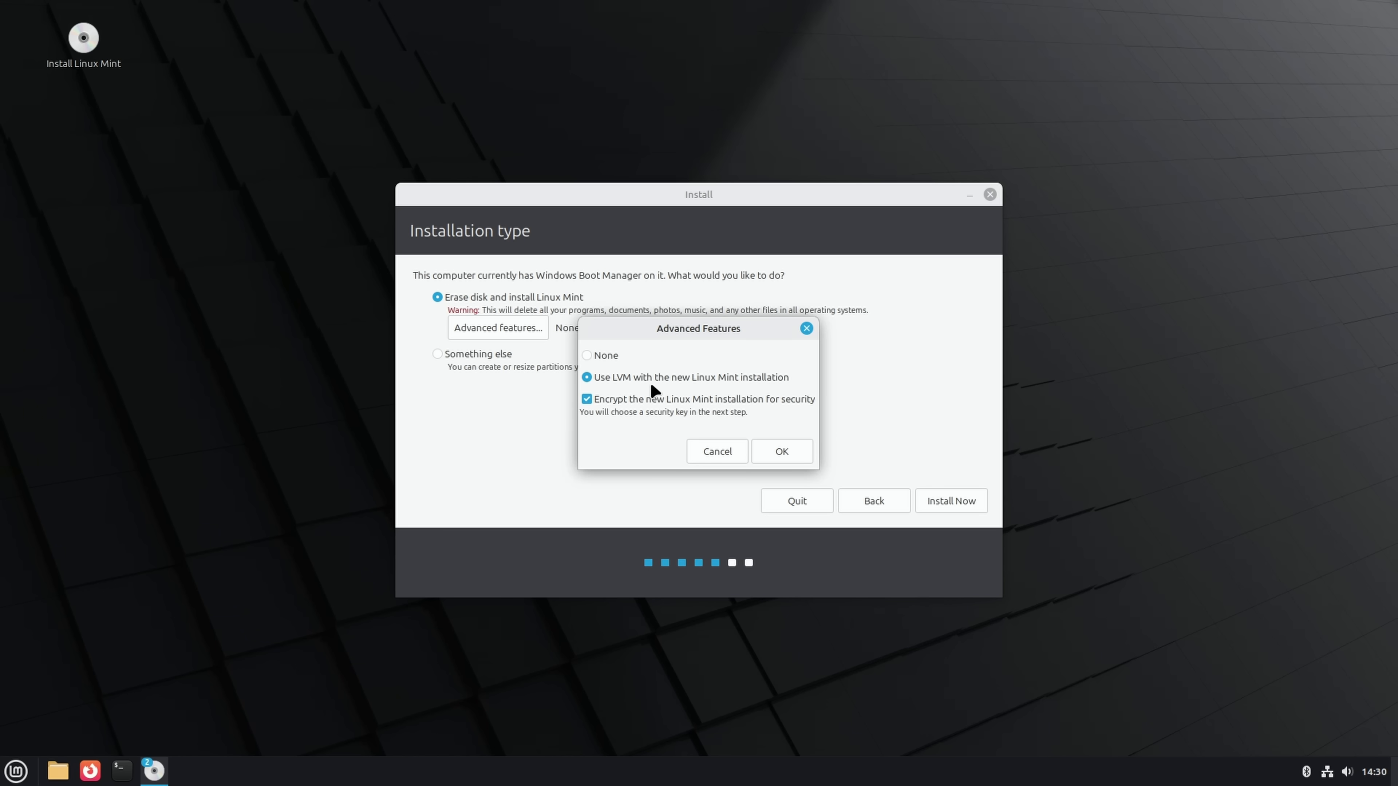
{"action": "left_click", "coordinate": [718, 452]}
{"action": "left_click", "coordinate": [942, 504]}
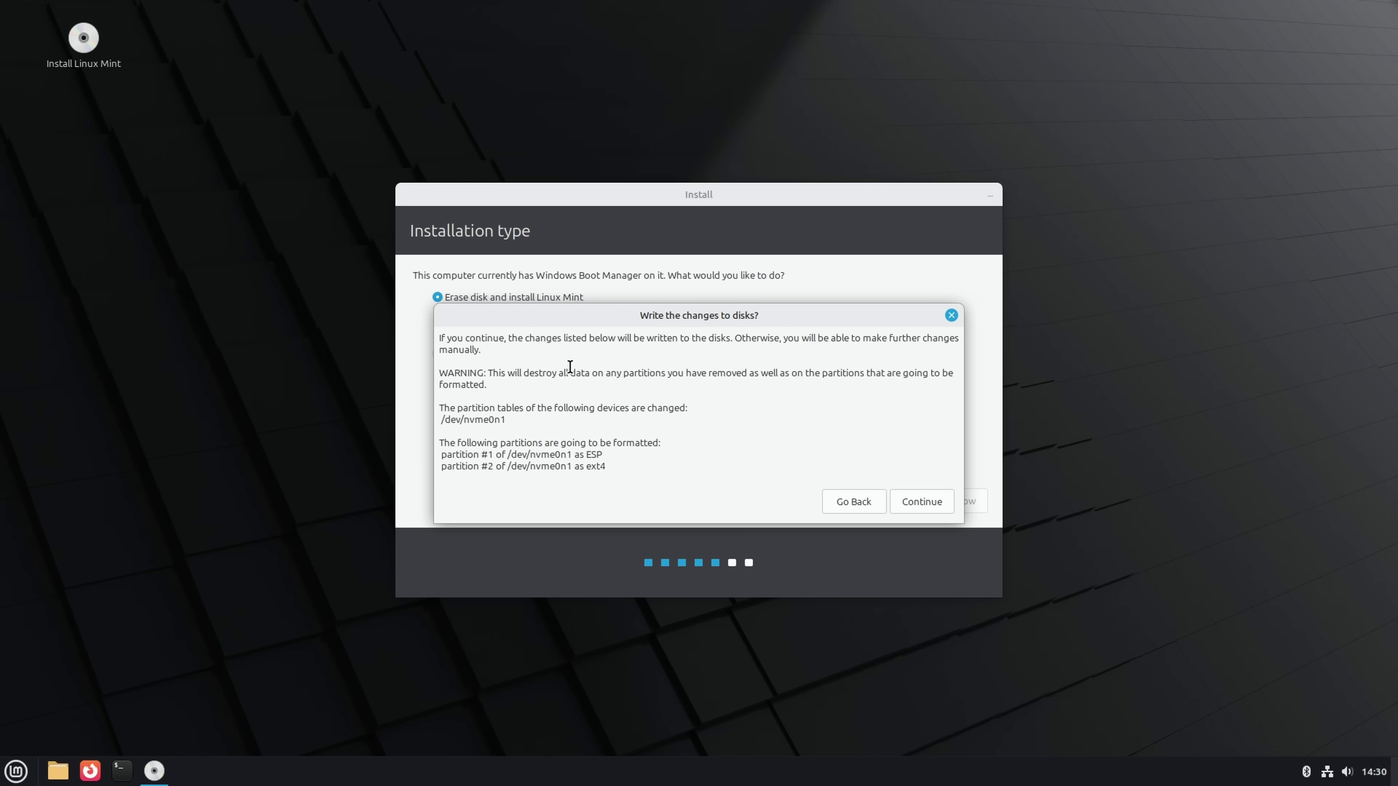
Step: Write the partition changes, keep New York, submit the user account, and show the copy log
{"action": "left_click", "coordinate": [923, 502]}
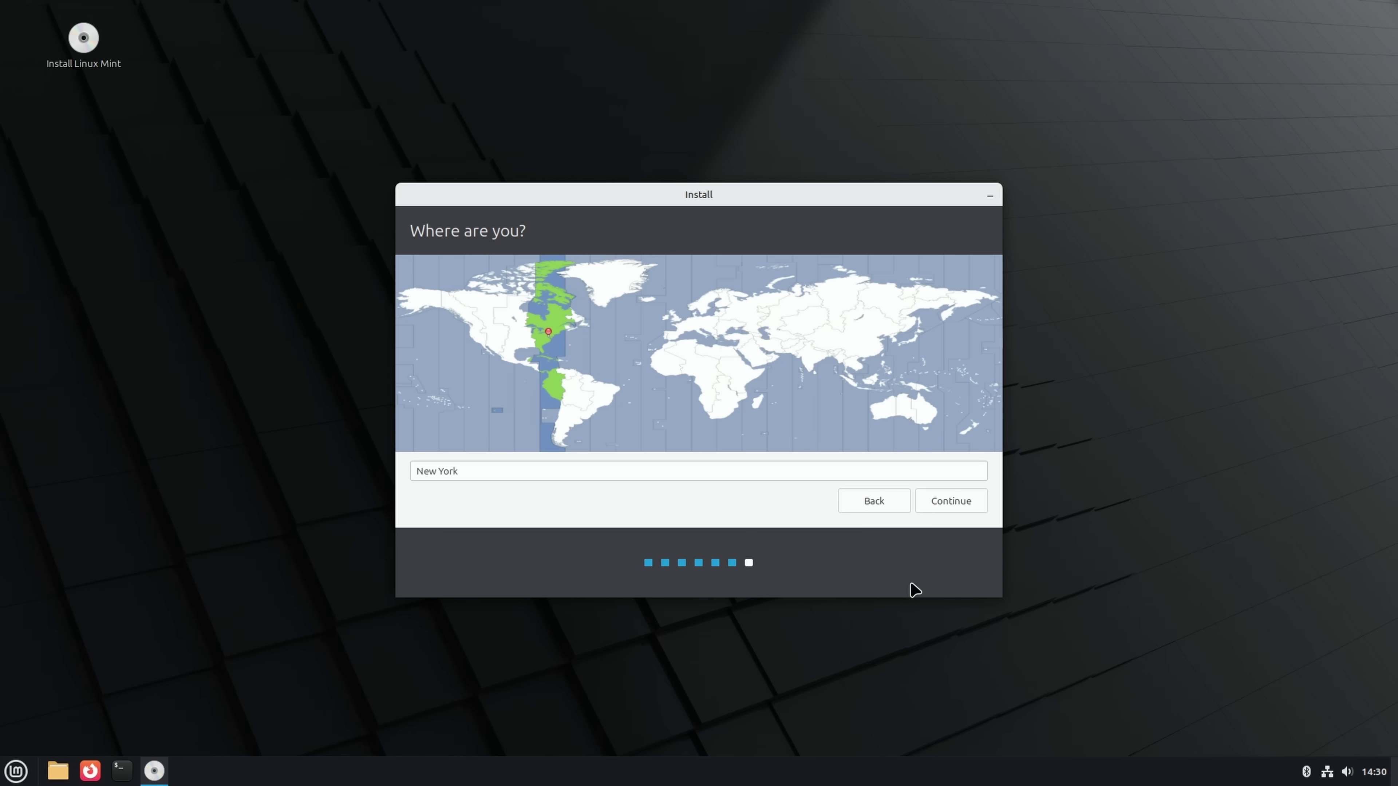
{"action": "left_click", "coordinate": [947, 504]}
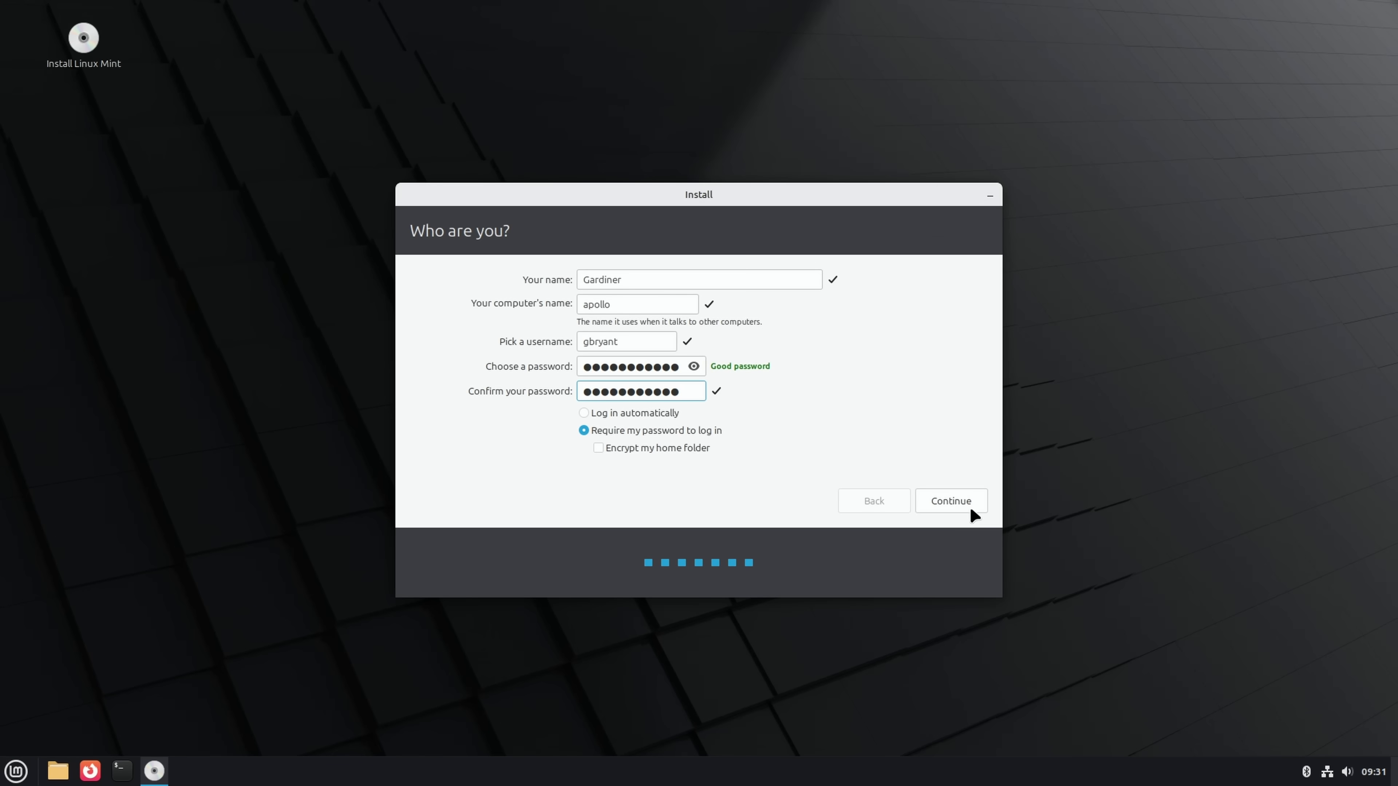
{"action": "left_click", "coordinate": [969, 505]}
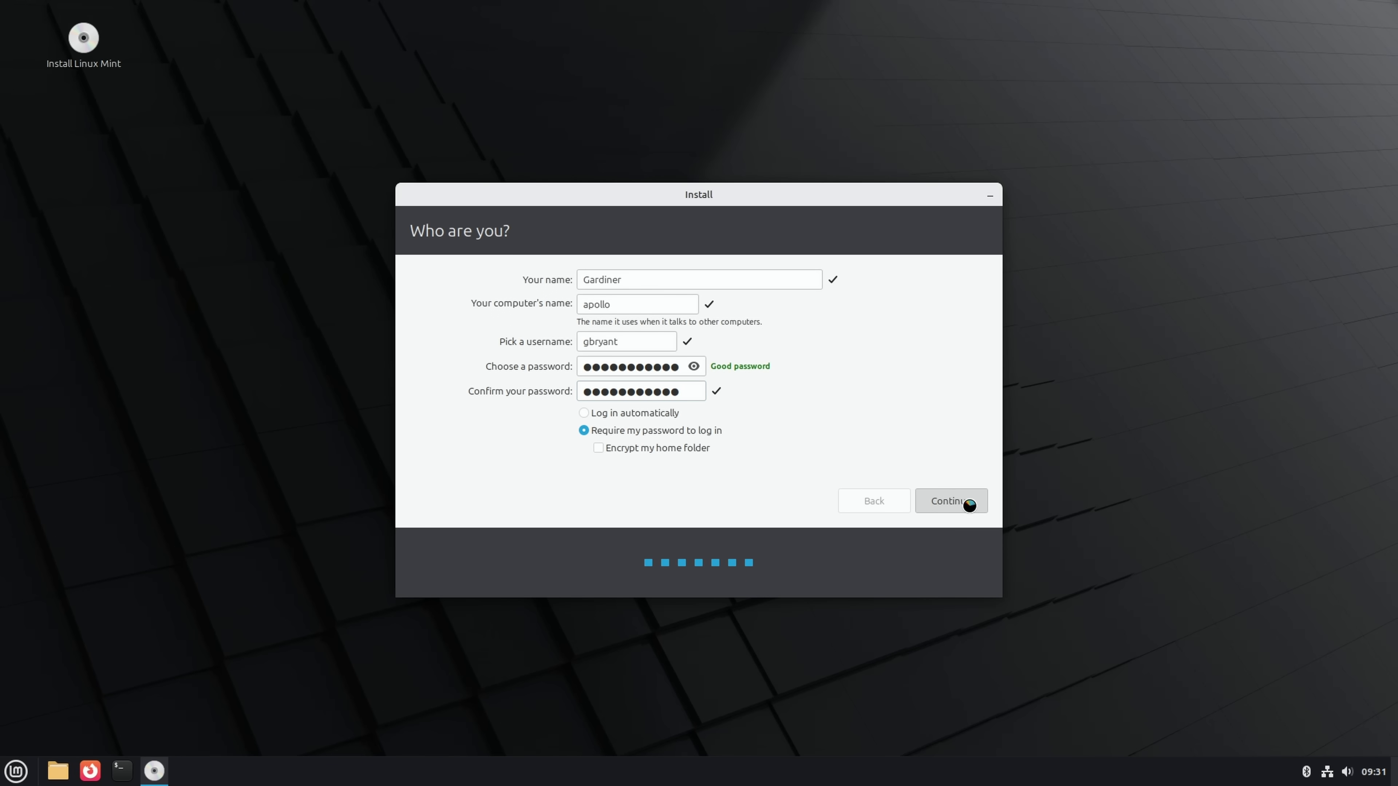
{"action": "left_click", "coordinate": [482, 556]}
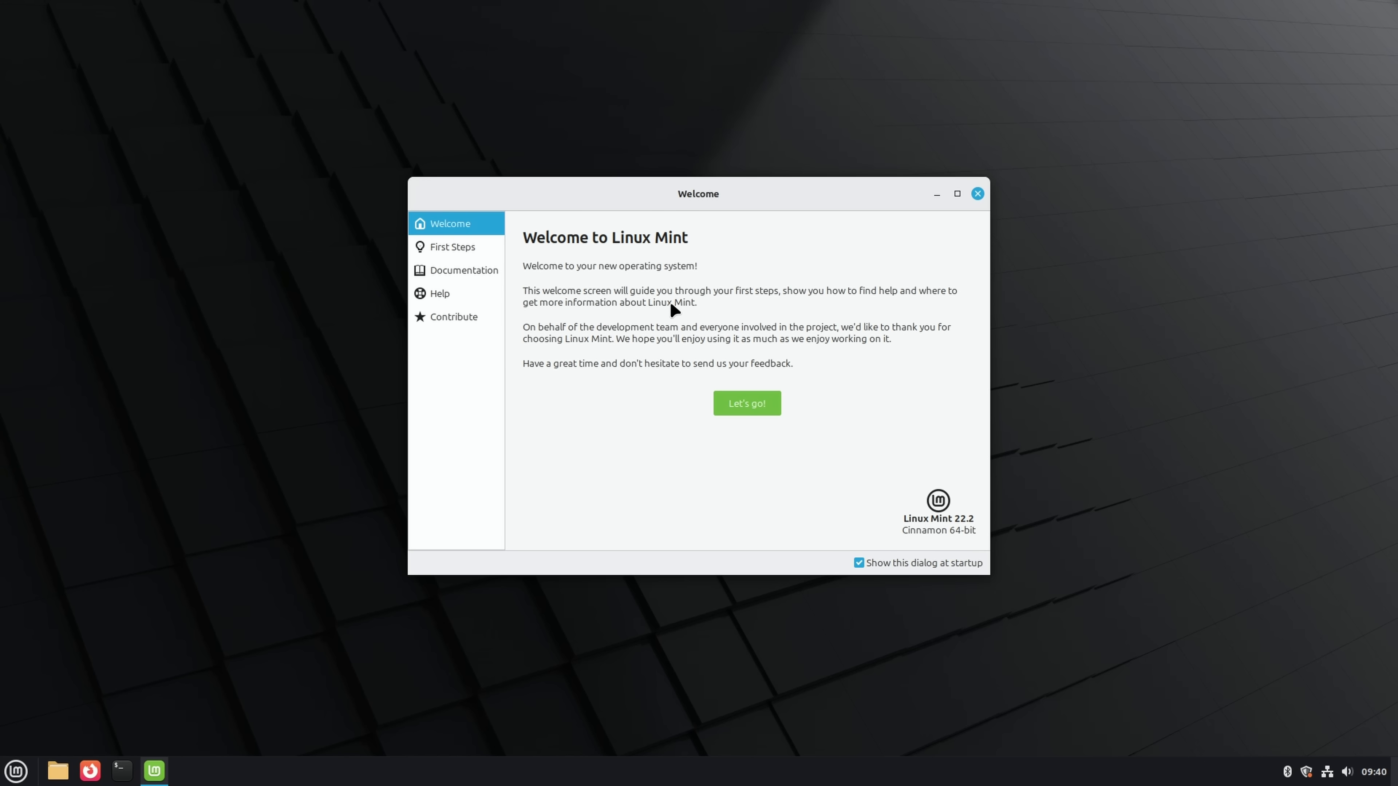
Step: Move past the Welcome greeting with "Let's go!" into First Steps
{"action": "left_click", "coordinate": [755, 408]}
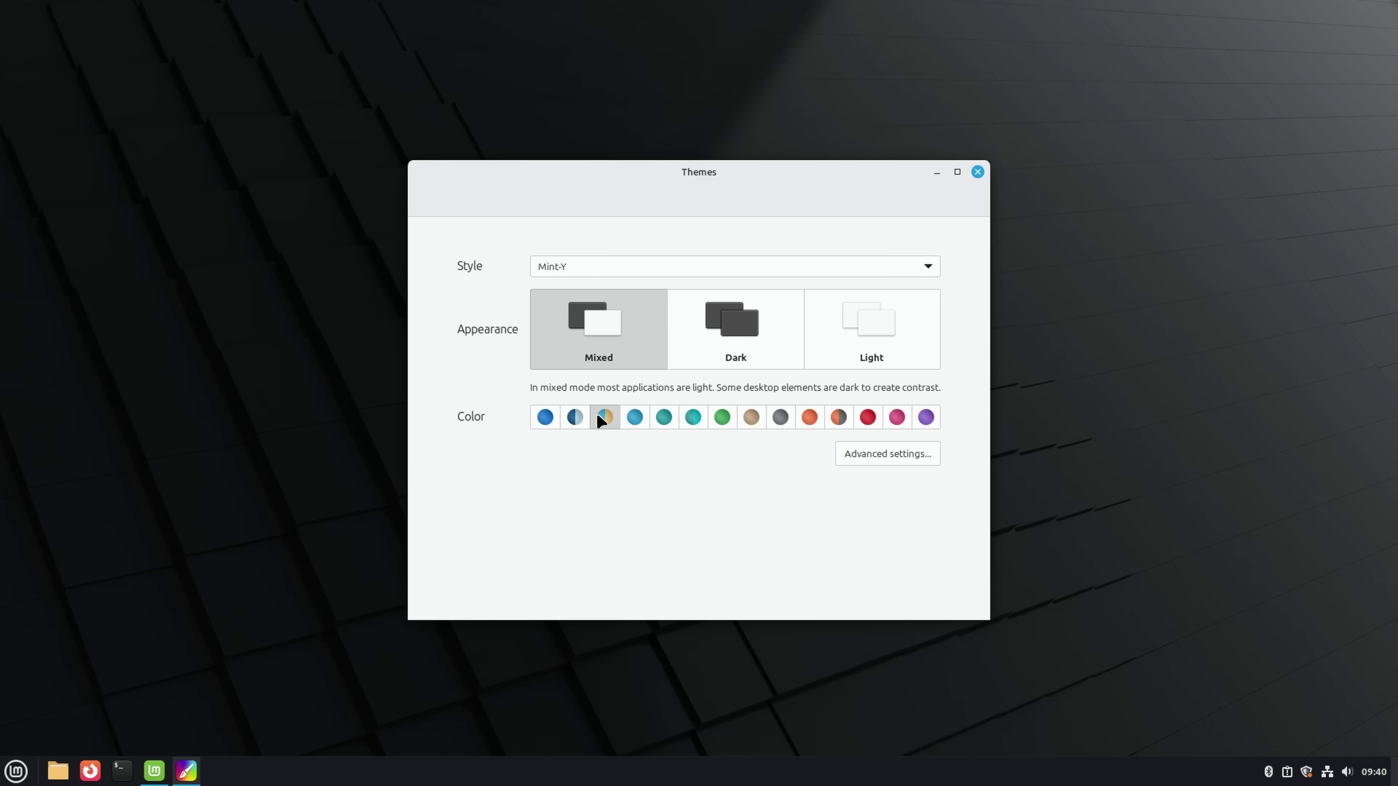
Step: Try the blue, teal, blue-and-orange and orange-and-dark accent colours and the Dark appearance
{"action": "left_click", "coordinate": [633, 419]}
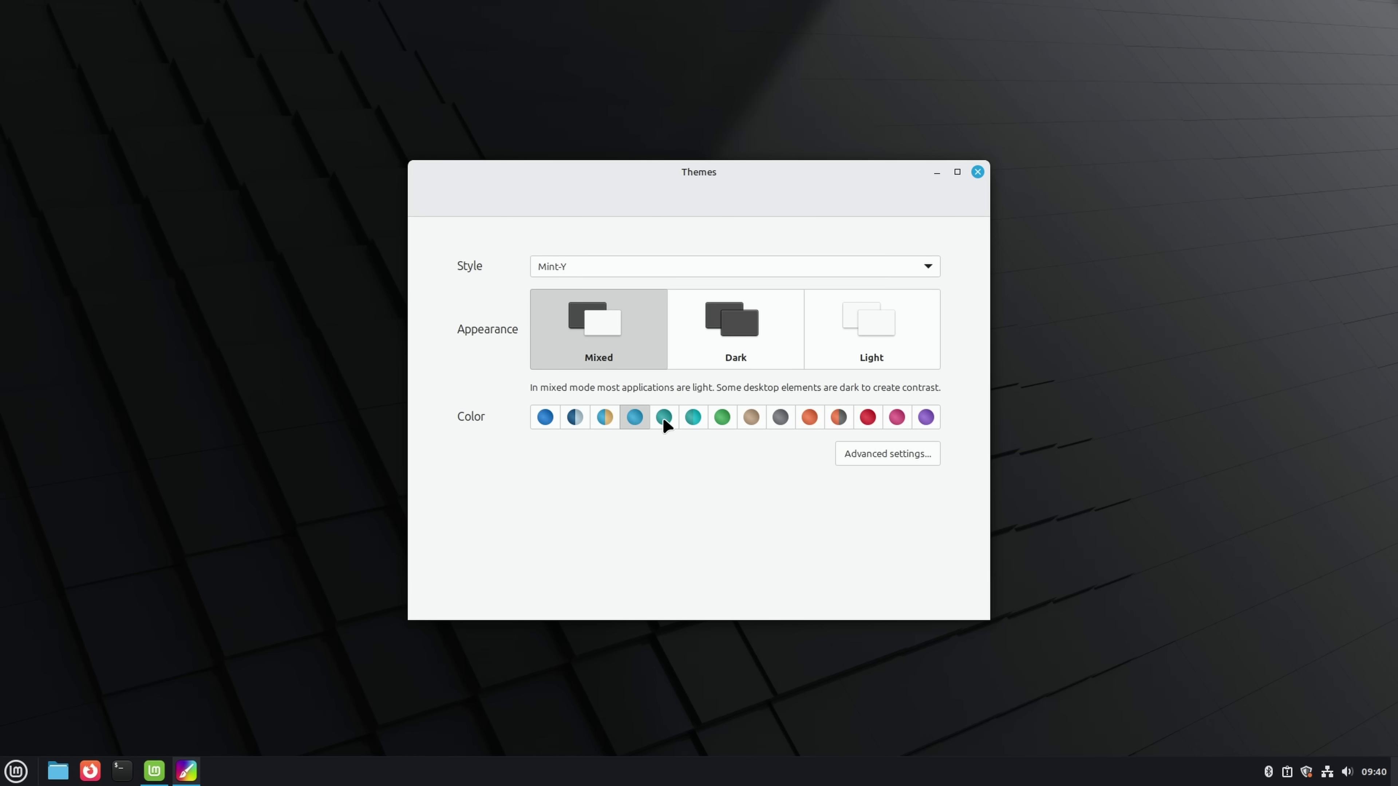
{"action": "left_click", "coordinate": [663, 418]}
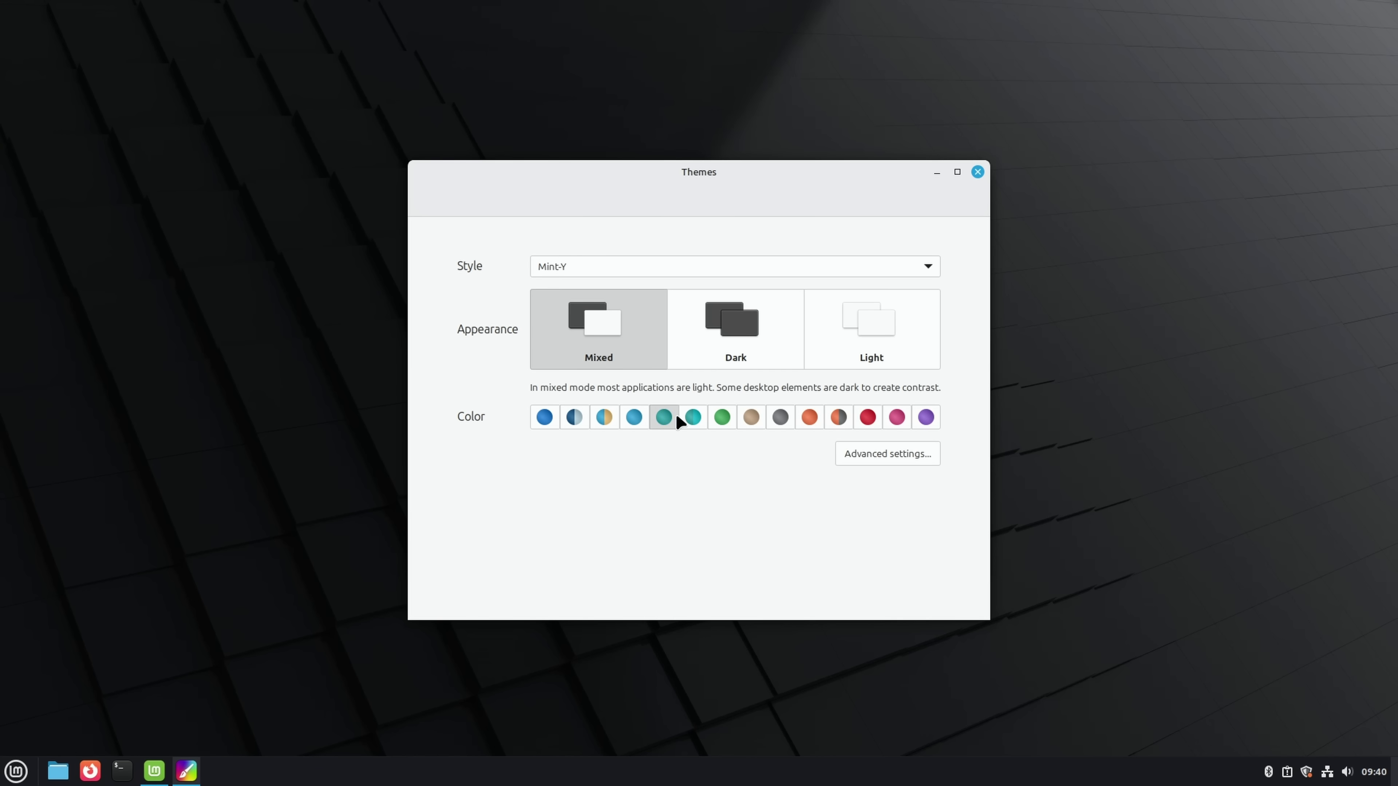
{"action": "left_click", "coordinate": [617, 416]}
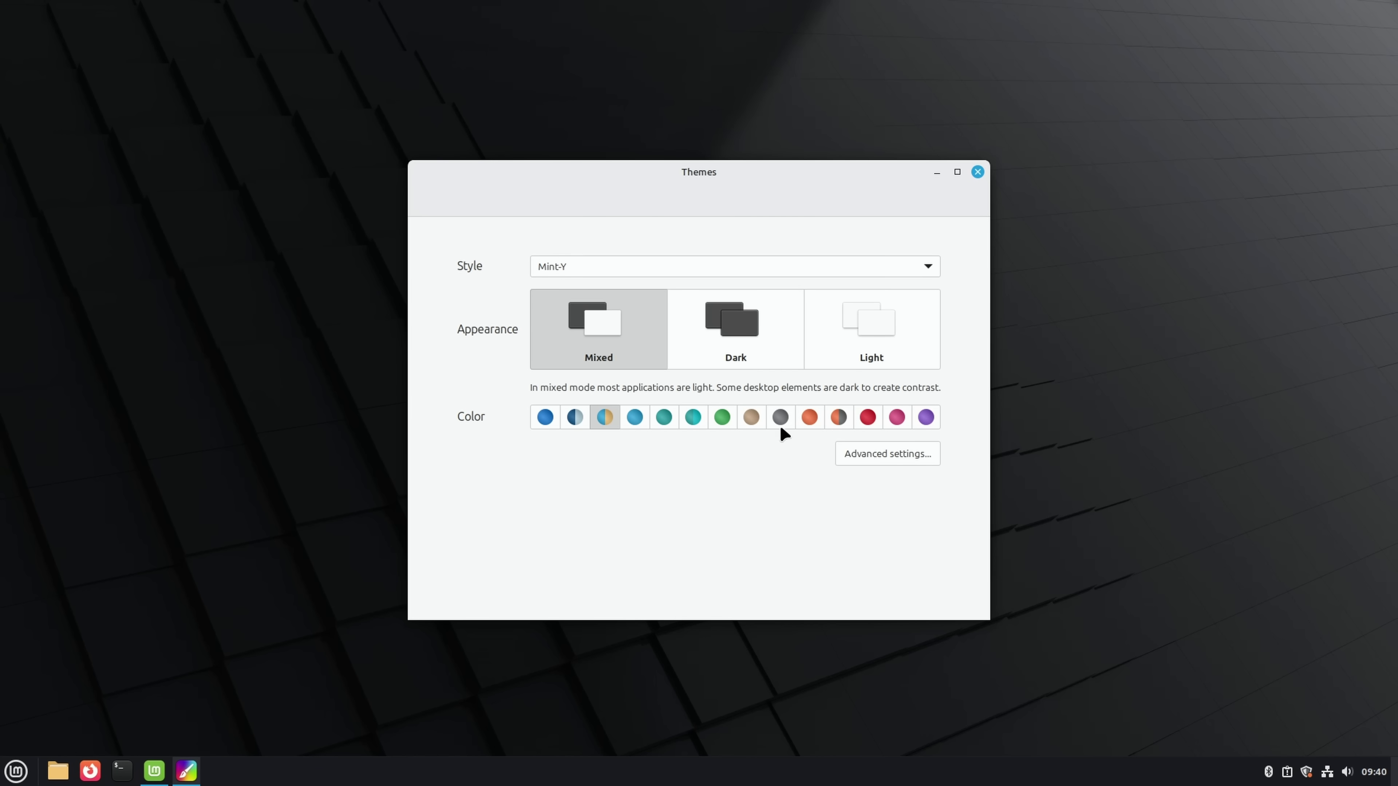
{"action": "left_click", "coordinate": [836, 417]}
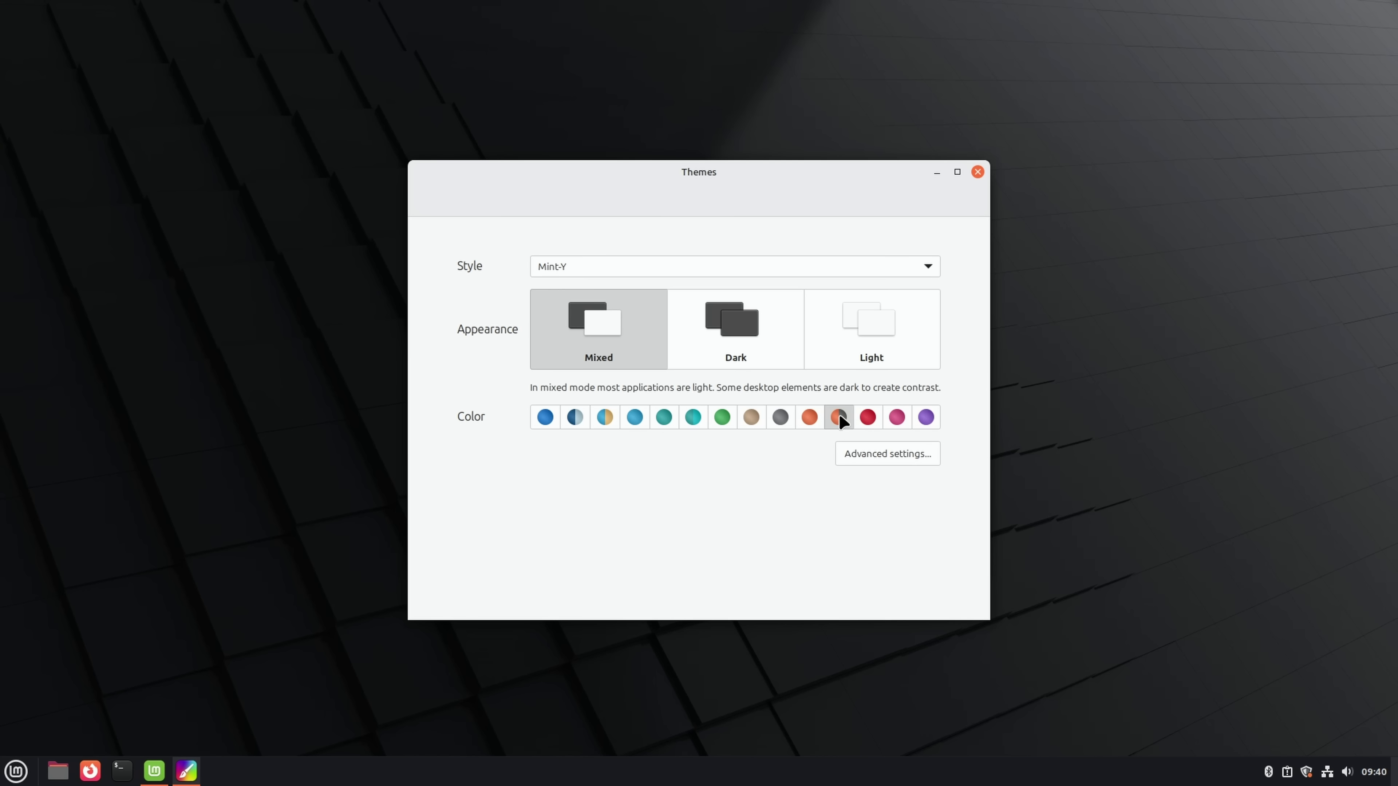
{"action": "left_click", "coordinate": [713, 309]}
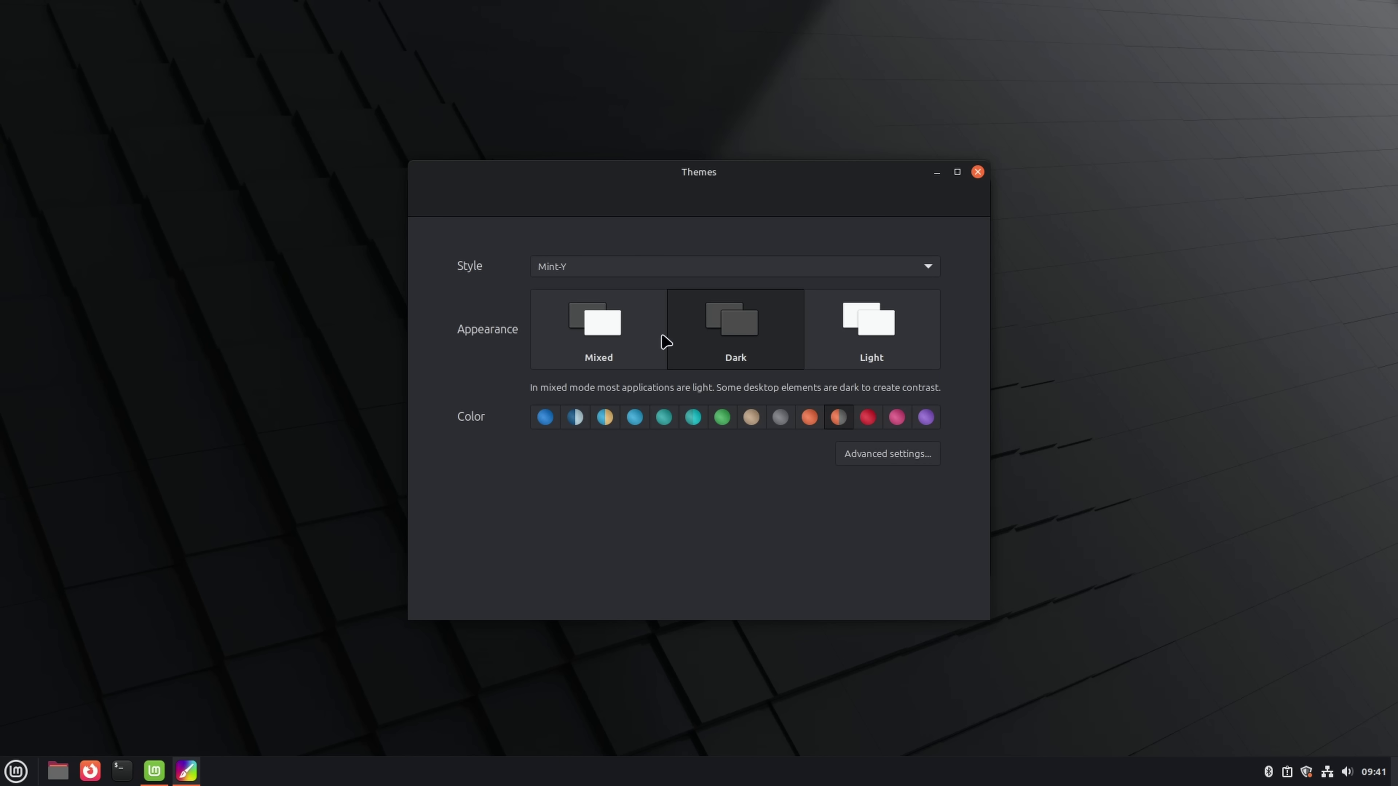
Step: Compare theme styles such as Mint-L, then return to the Mint-Y style
{"action": "left_click", "coordinate": [576, 272]}
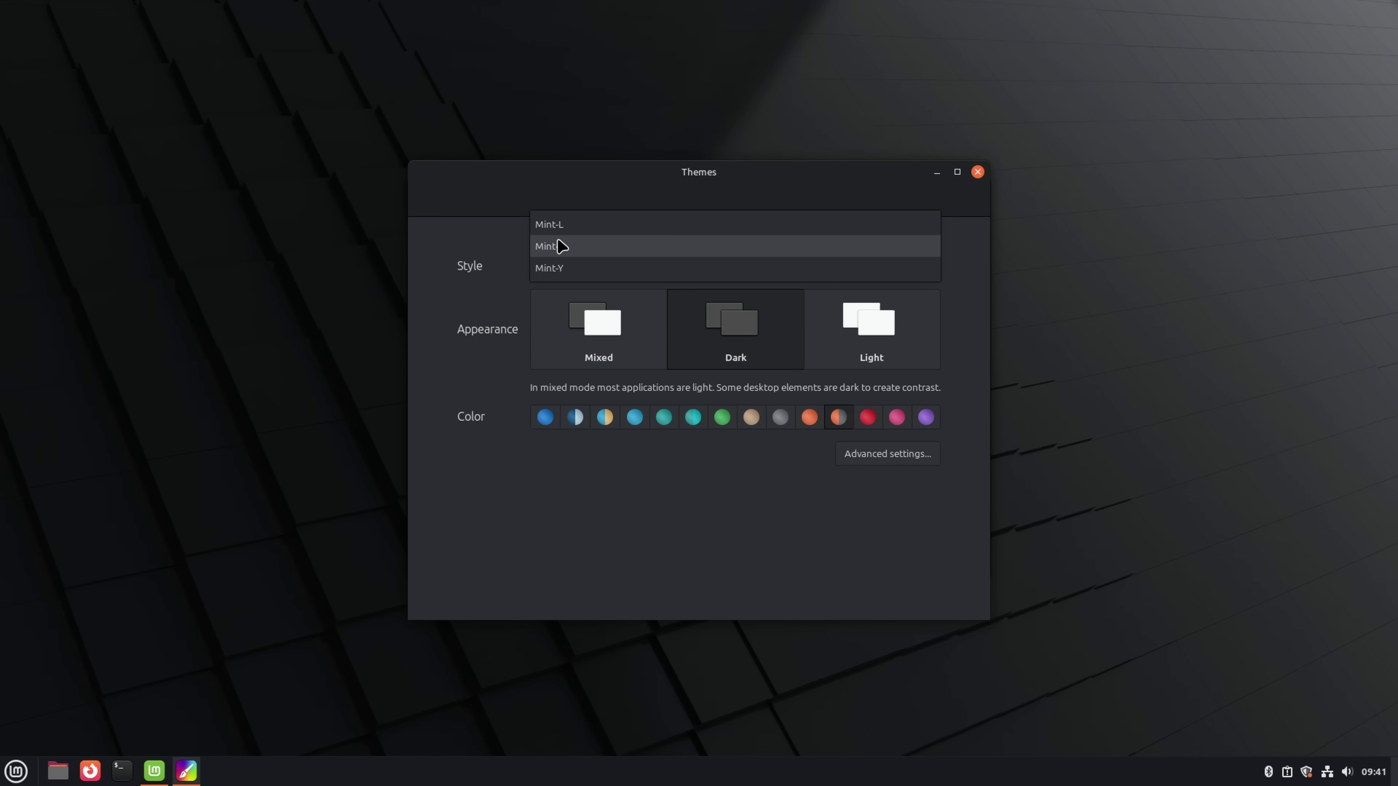
{"action": "left_click", "coordinate": [594, 235]}
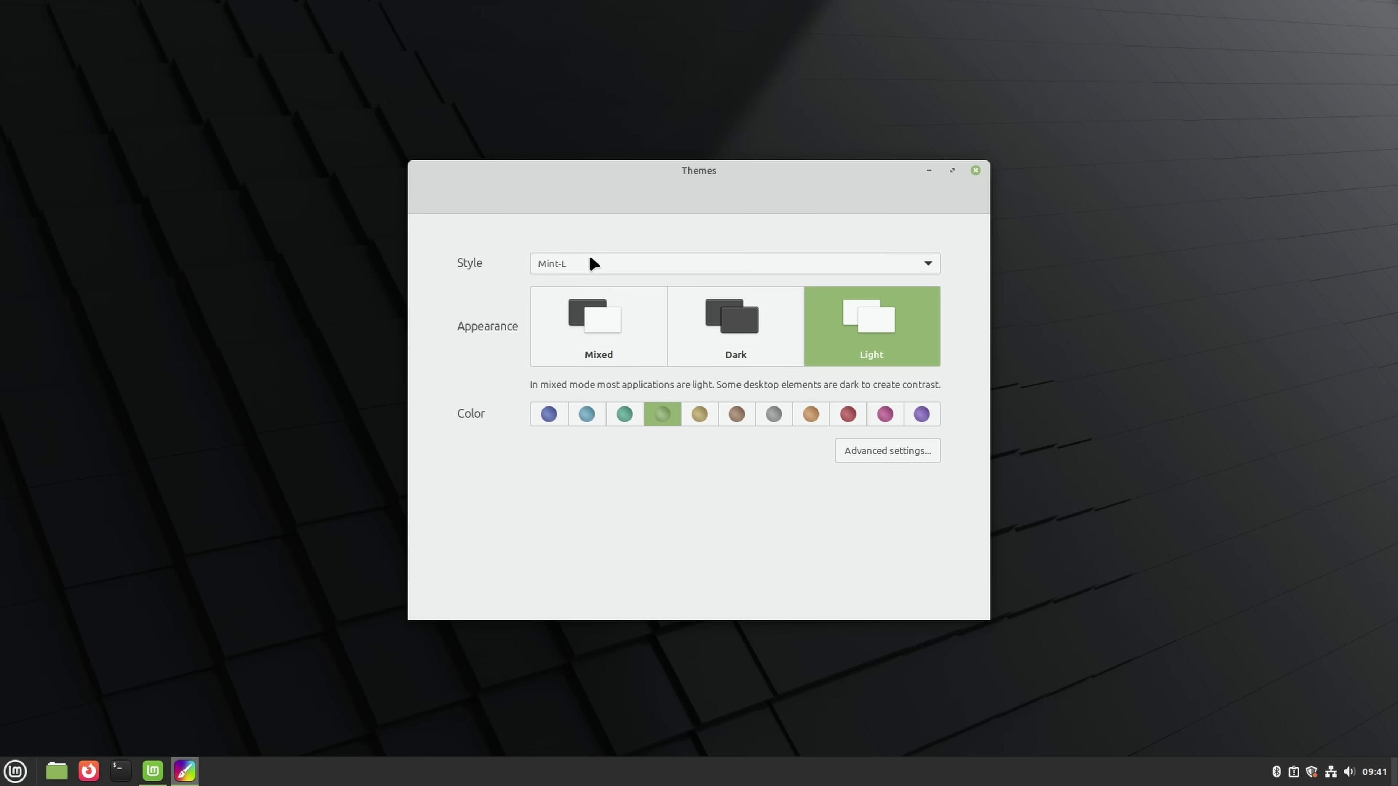
{"action": "left_click", "coordinate": [589, 266]}
{"action": "left_click", "coordinate": [589, 268]}
{"action": "left_click", "coordinate": [587, 297]}
{"action": "left_click", "coordinate": [587, 274]}
{"action": "left_click", "coordinate": [586, 264]}
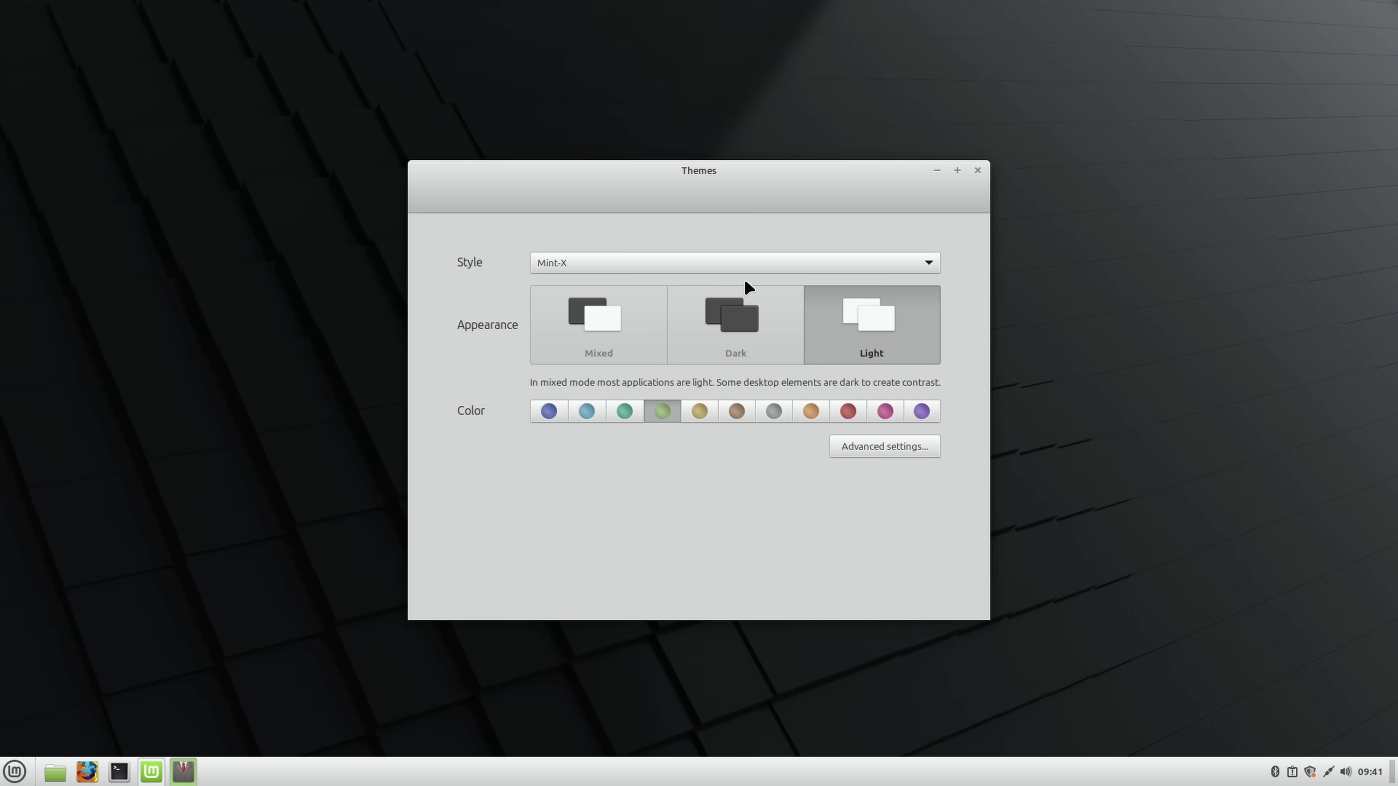
{"action": "left_click", "coordinate": [735, 266]}
{"action": "left_click", "coordinate": [710, 285]}
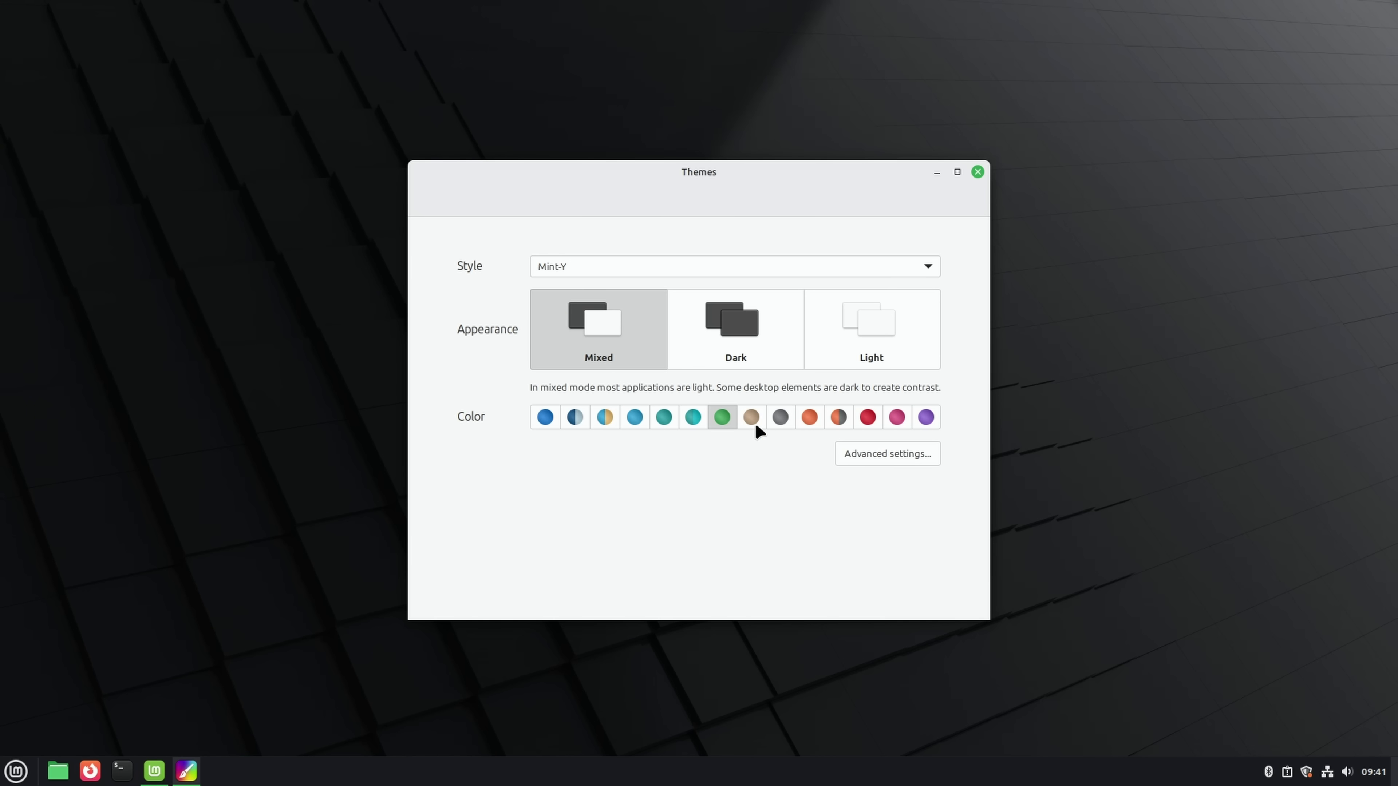
Step: Set the Dark appearance with the orange-and-grey accent colour
{"action": "left_click", "coordinate": [748, 357]}
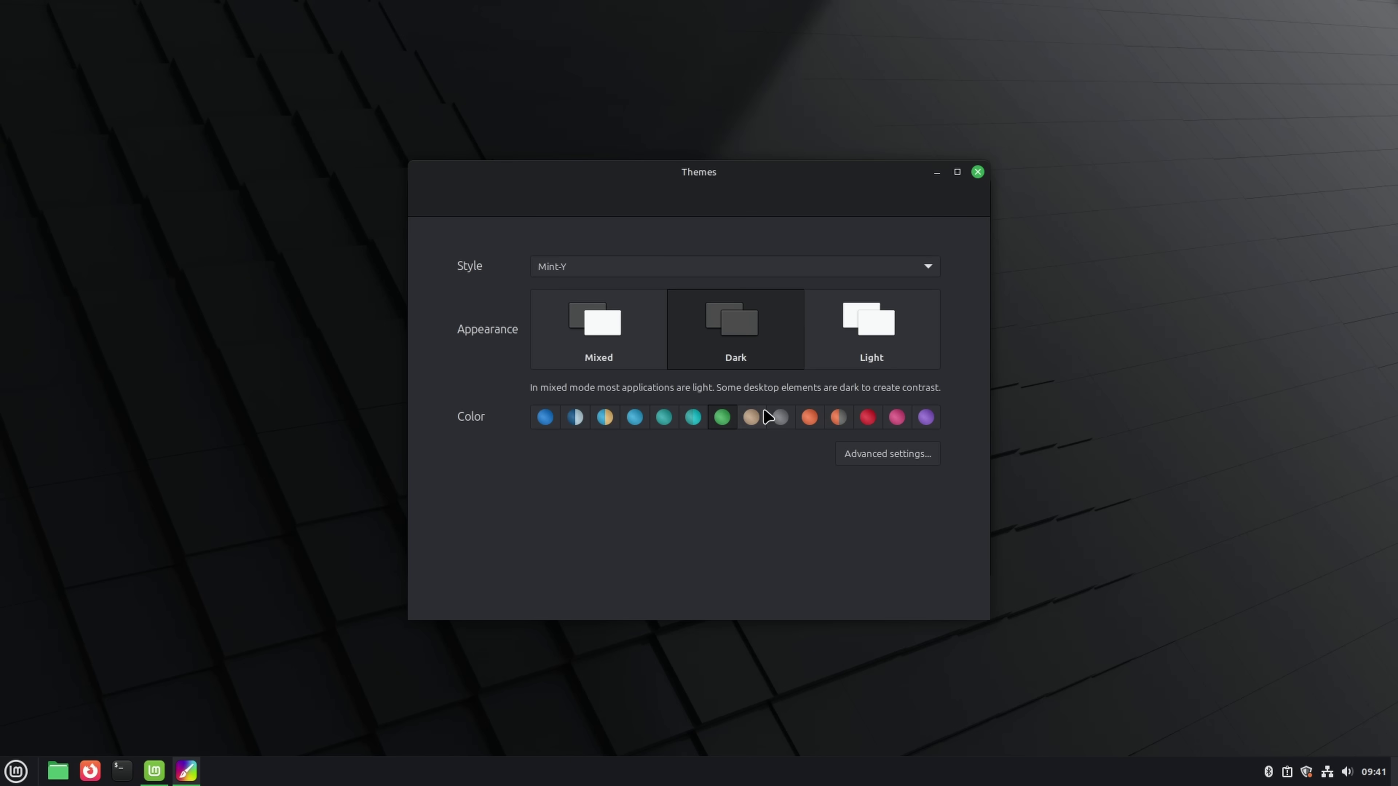
{"action": "left_click", "coordinate": [808, 424]}
{"action": "left_click", "coordinate": [839, 421]}
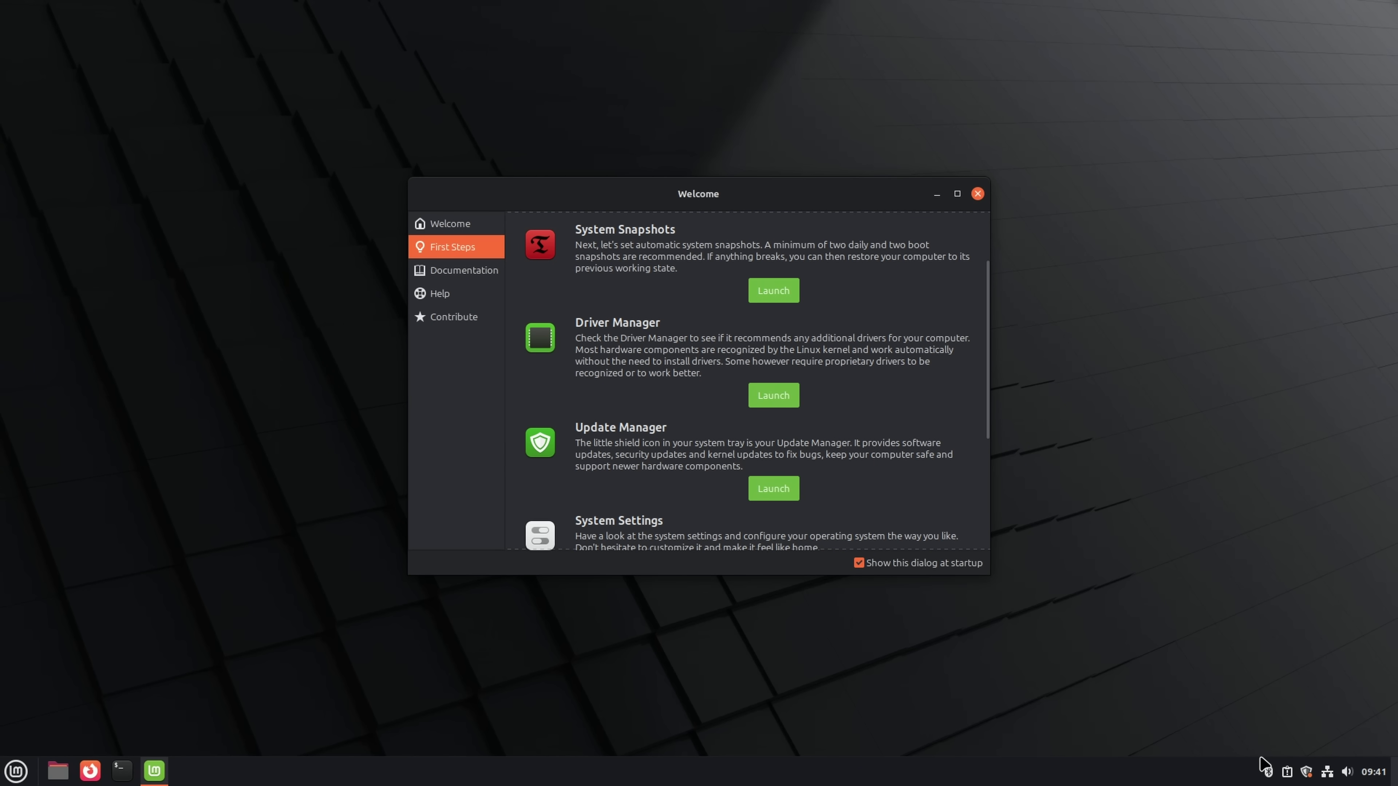
{"action": "left_click", "coordinate": [1328, 773]}
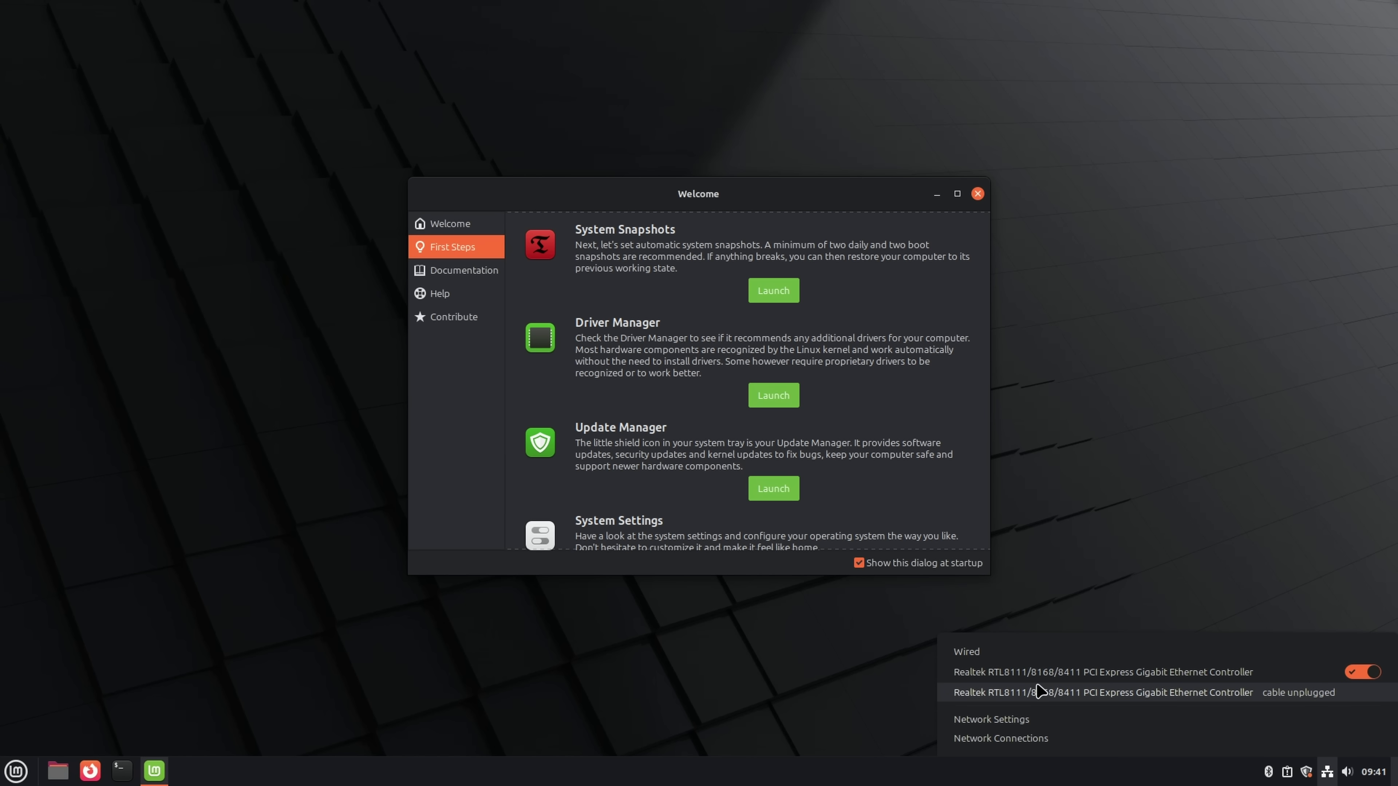
{"action": "left_click", "coordinate": [442, 676]}
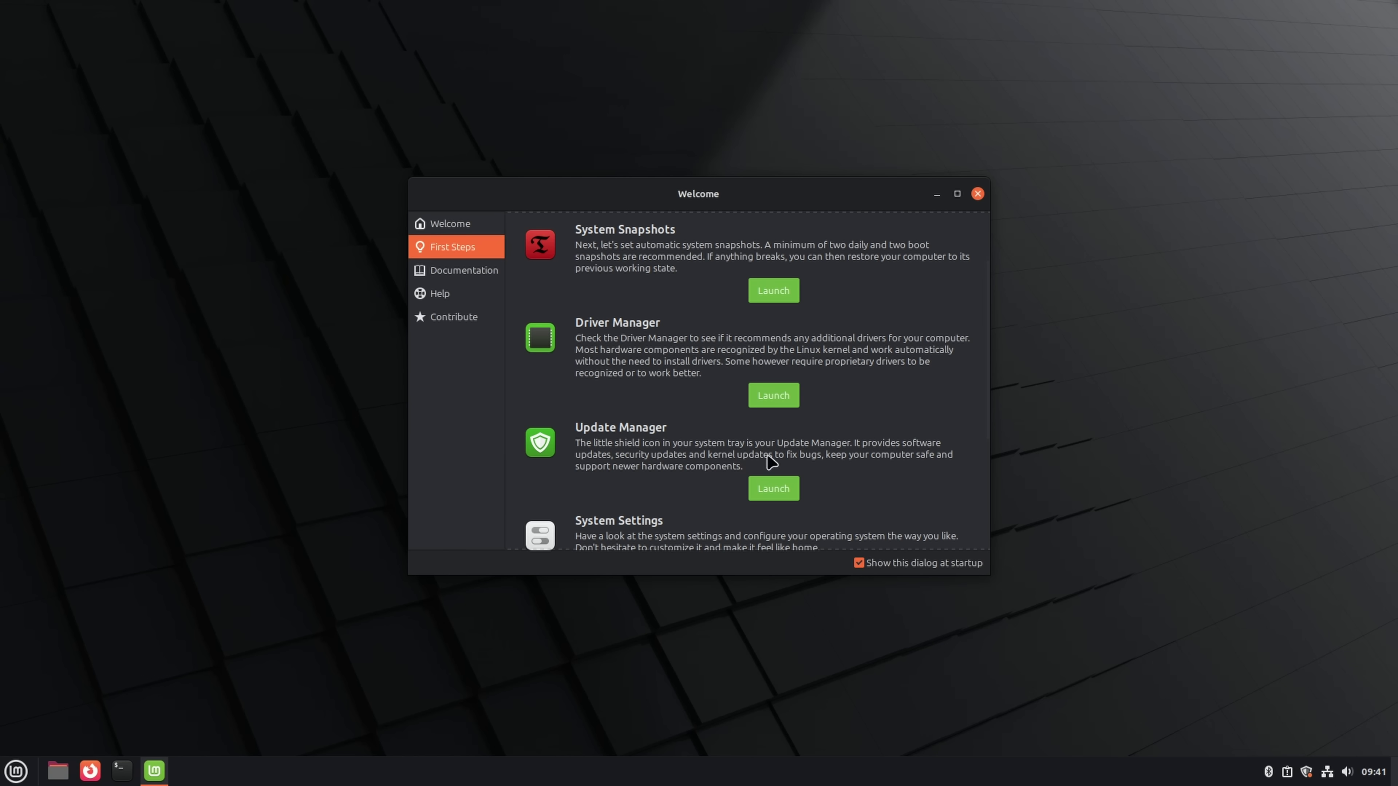
Step: Search the menu for 'driver' and launch Driver Manager
{"action": "left_click", "coordinate": [16, 774]}
{"action": "type", "text": "driver"}
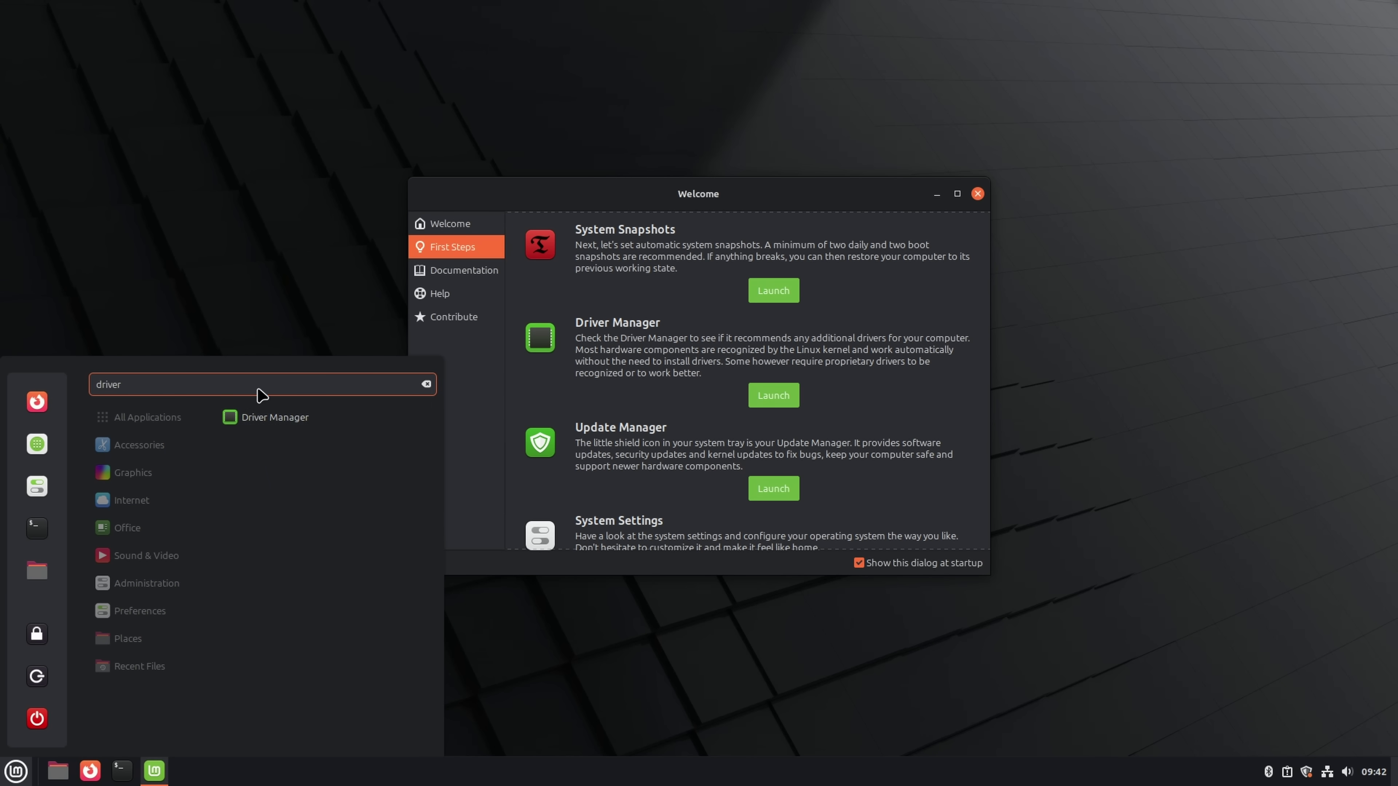
{"action": "left_click", "coordinate": [260, 417]}
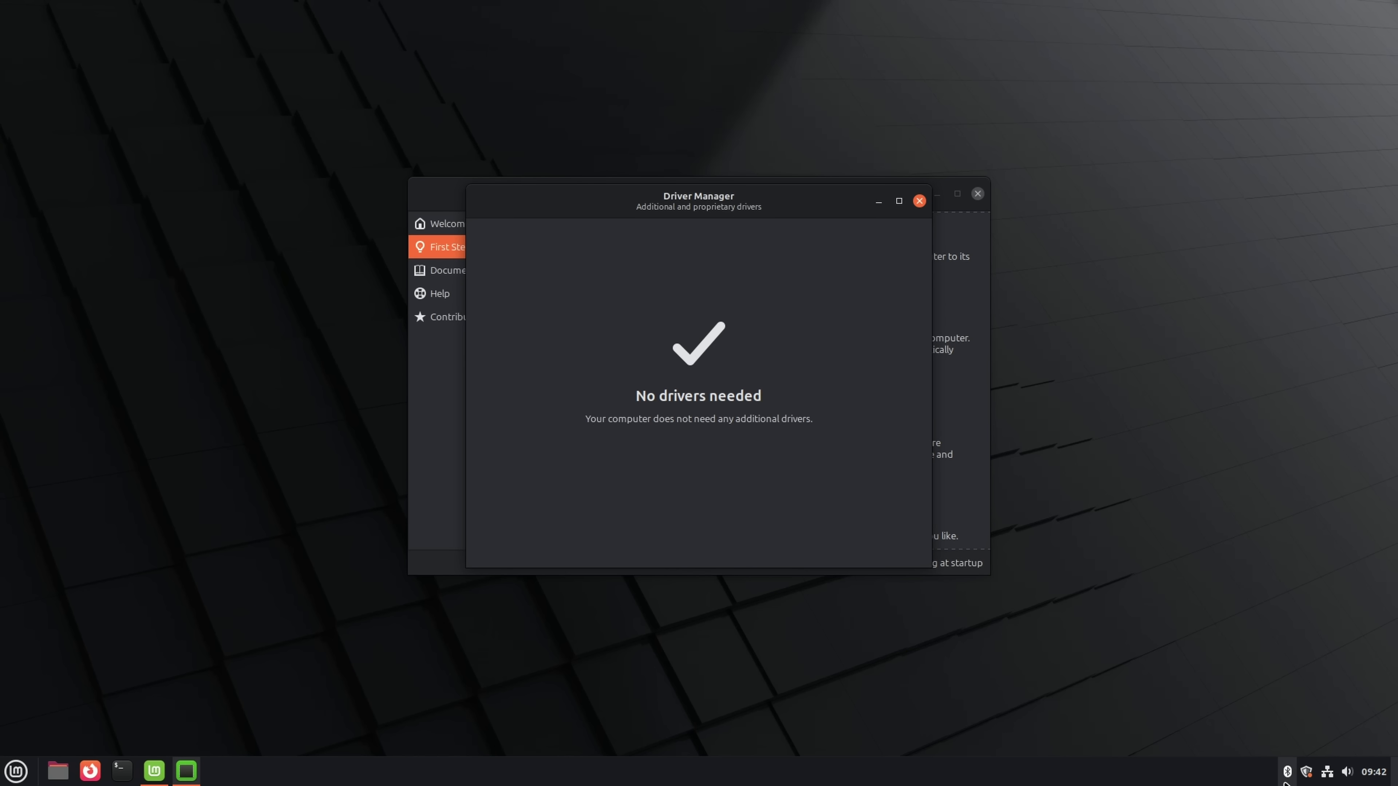
Step: Open and close the System Reports window, then recheck the network connections
{"action": "left_click", "coordinate": [1286, 773]}
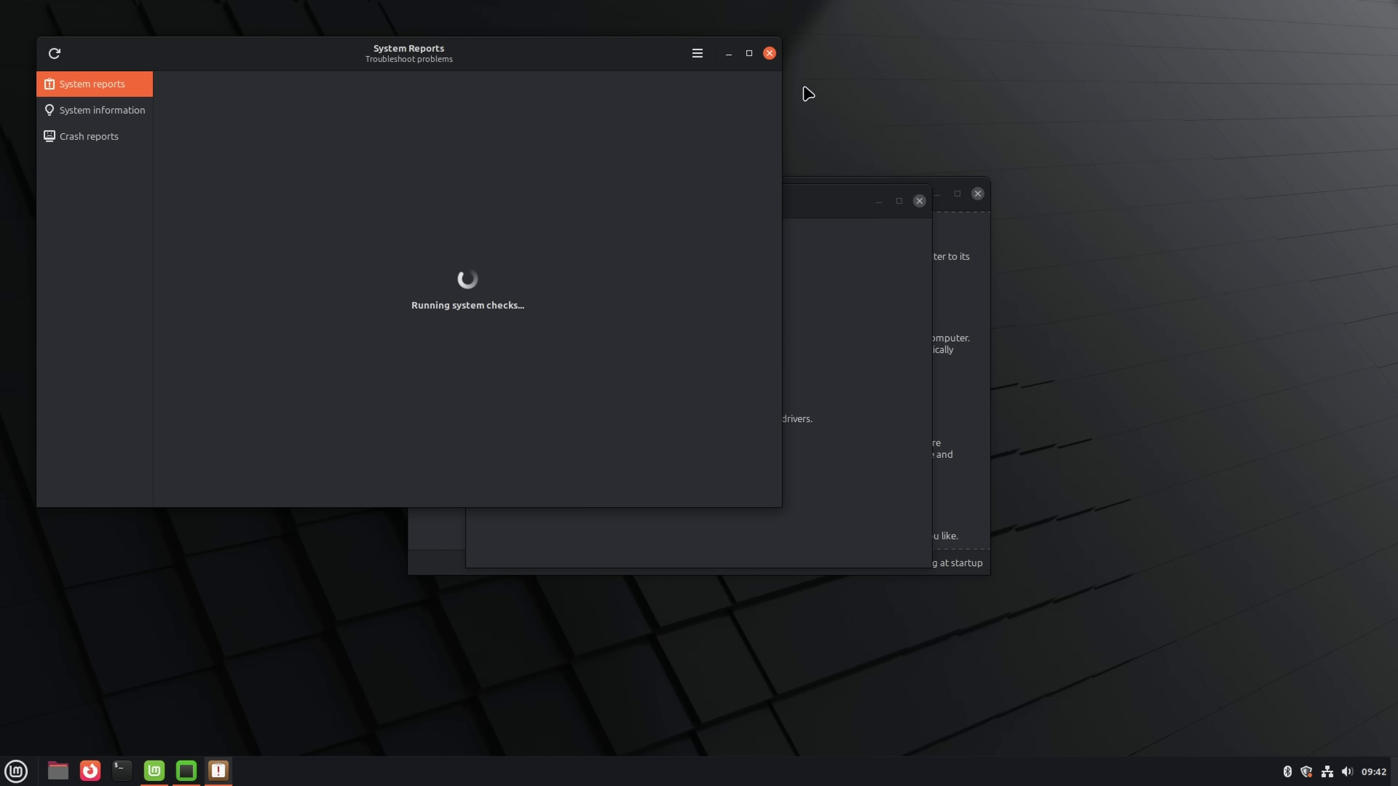
{"action": "left_click", "coordinate": [769, 53]}
{"action": "left_click", "coordinate": [1327, 772]}
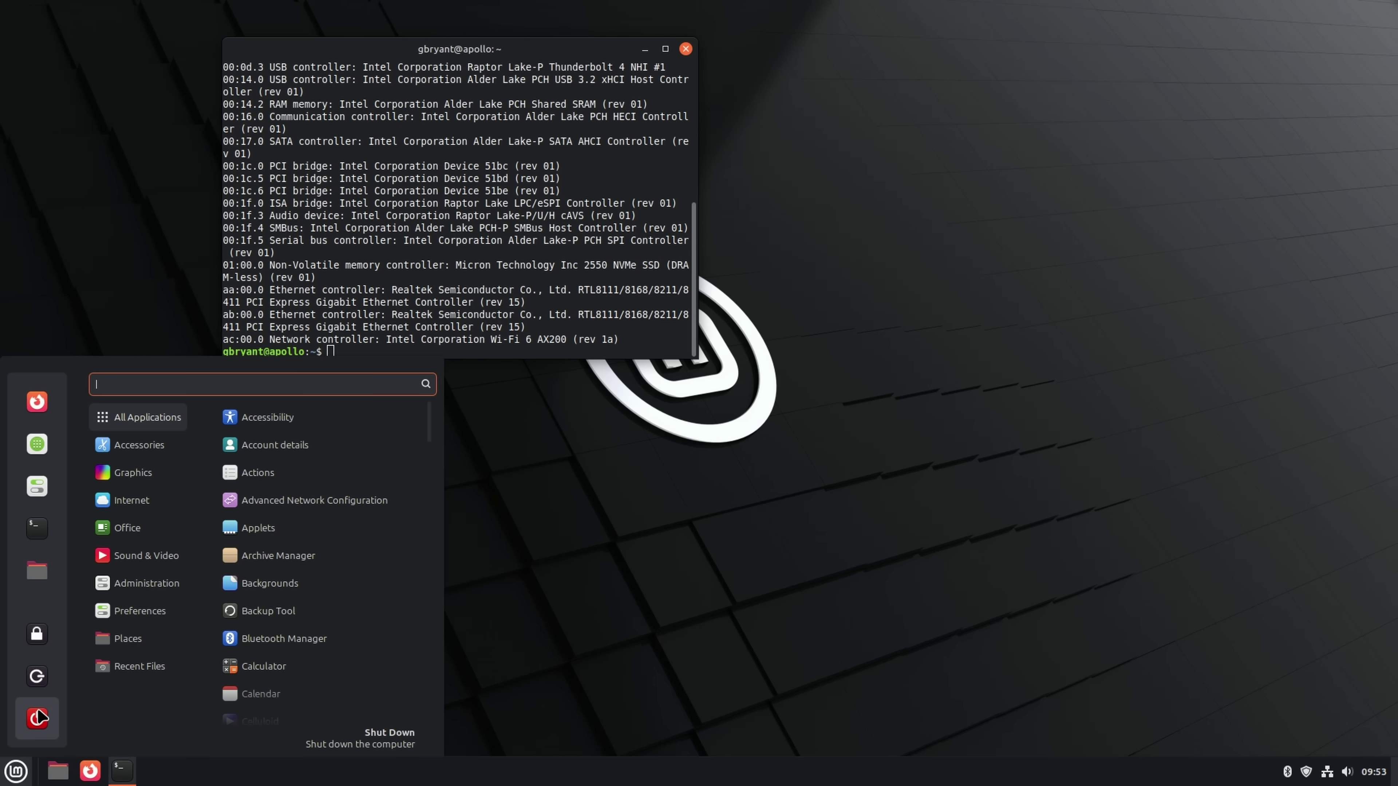
Step: Bring up the shut-down options, then dismiss them with Escape
{"action": "left_click", "coordinate": [38, 717]}
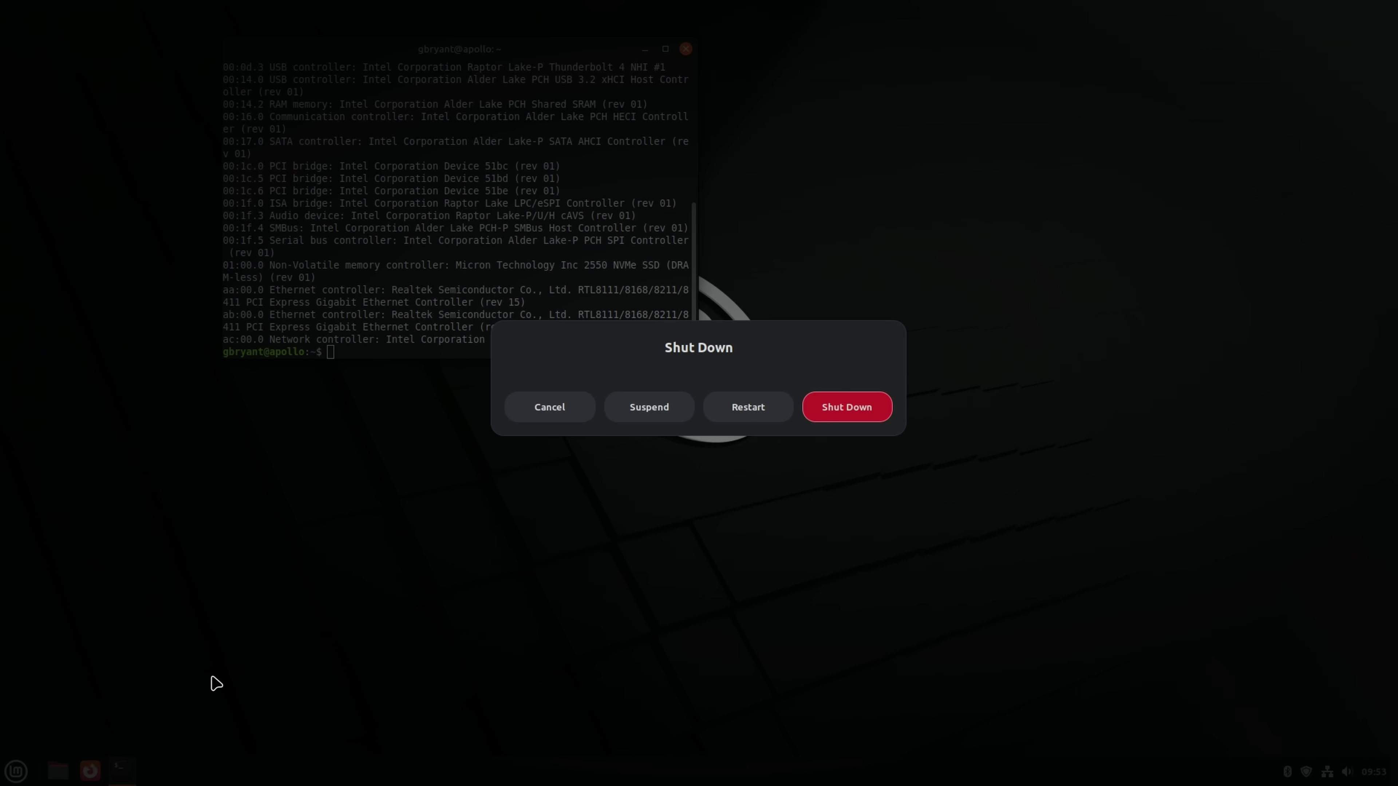
{"action": "key", "text": "Escape"}
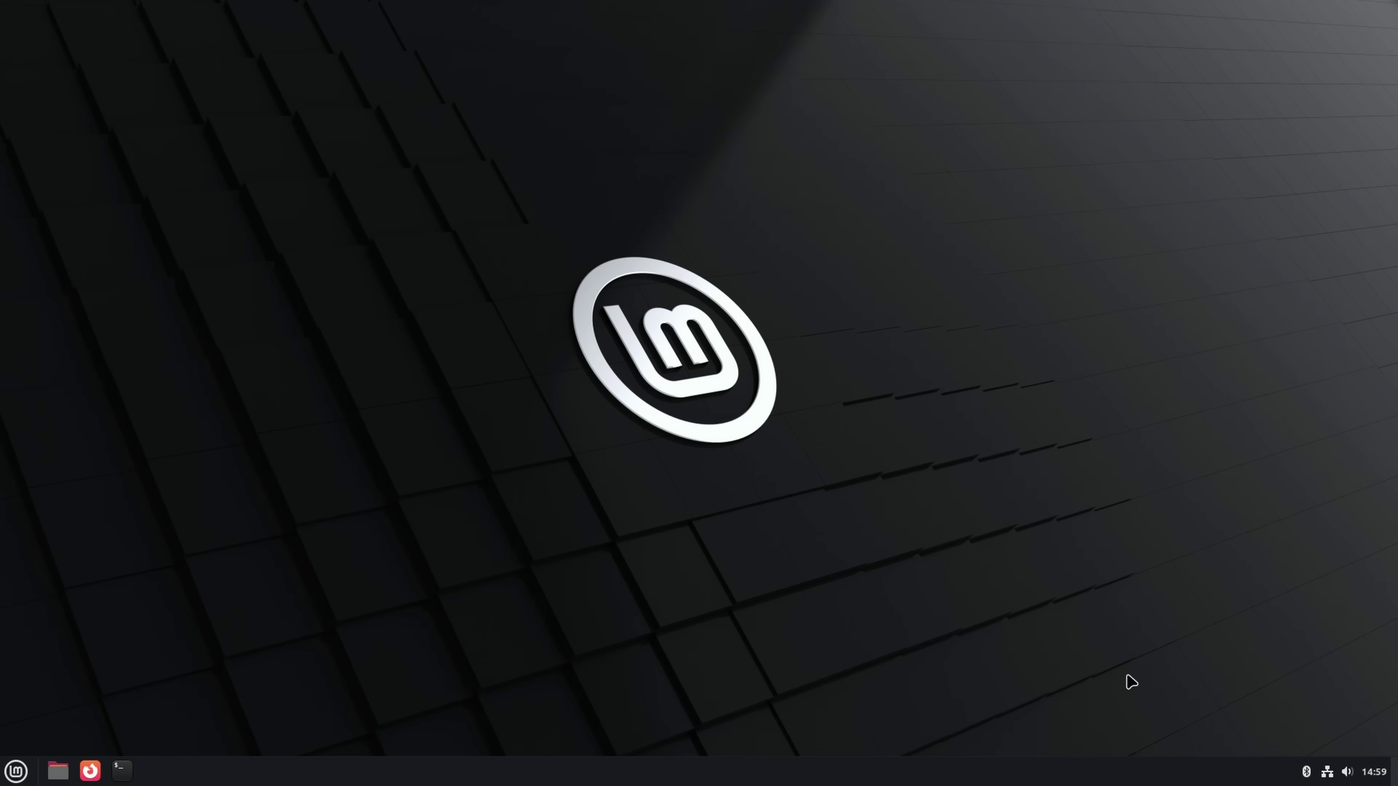
Step: Check the available Wi-Fi networks, then show the menu's Administration category
{"action": "left_click", "coordinate": [1327, 772]}
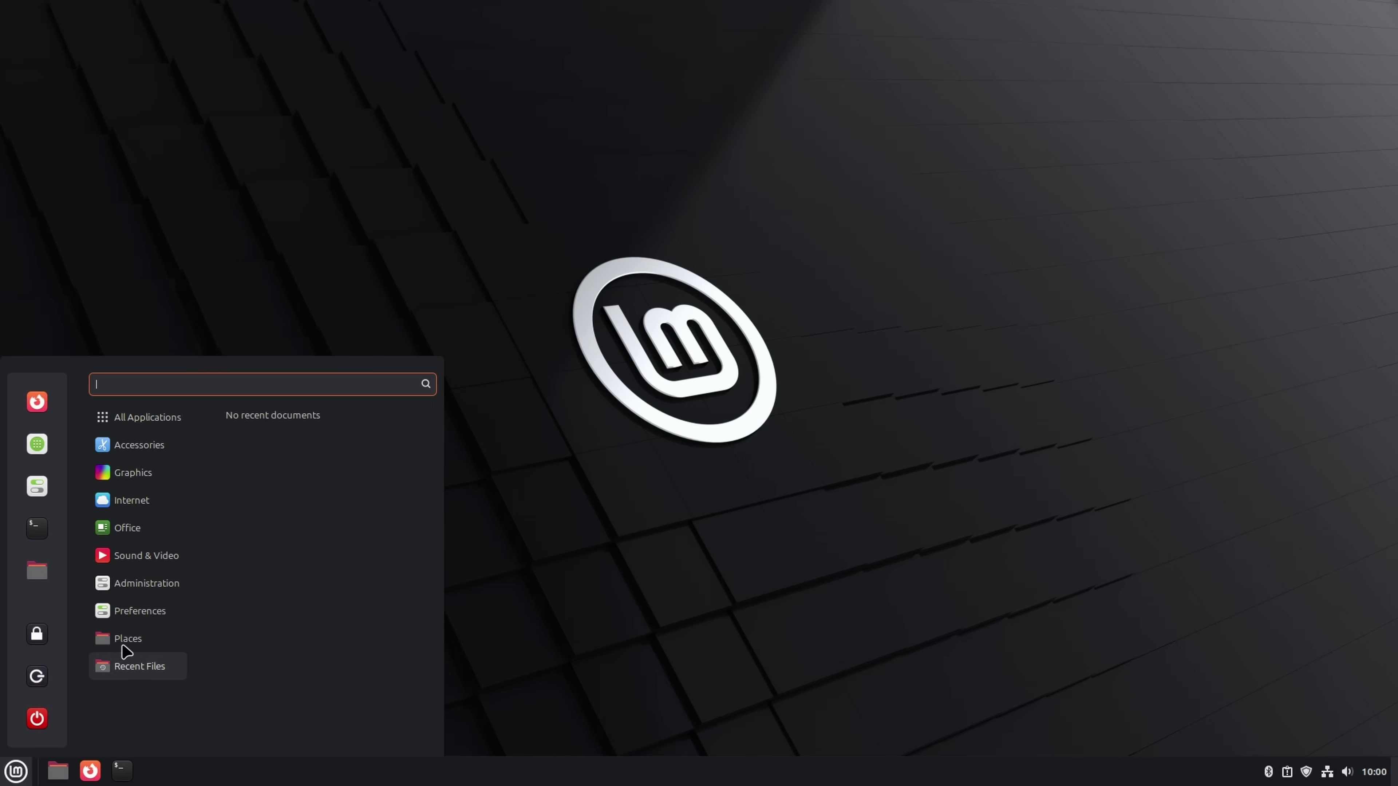
{"action": "mouse_move", "coordinate": [138, 592]}
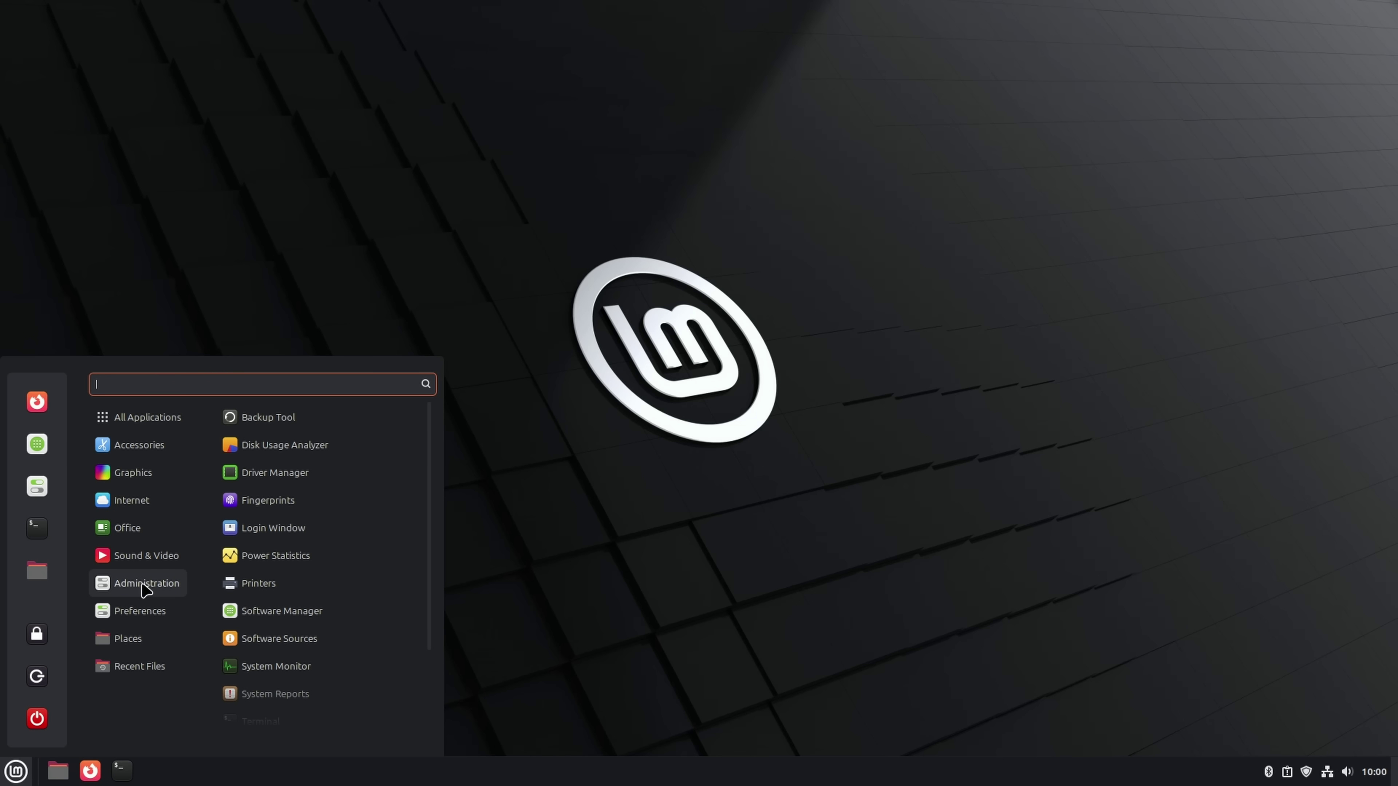
Step: Launch Software Manager from the Administration menu
{"action": "left_click", "coordinate": [282, 612]}
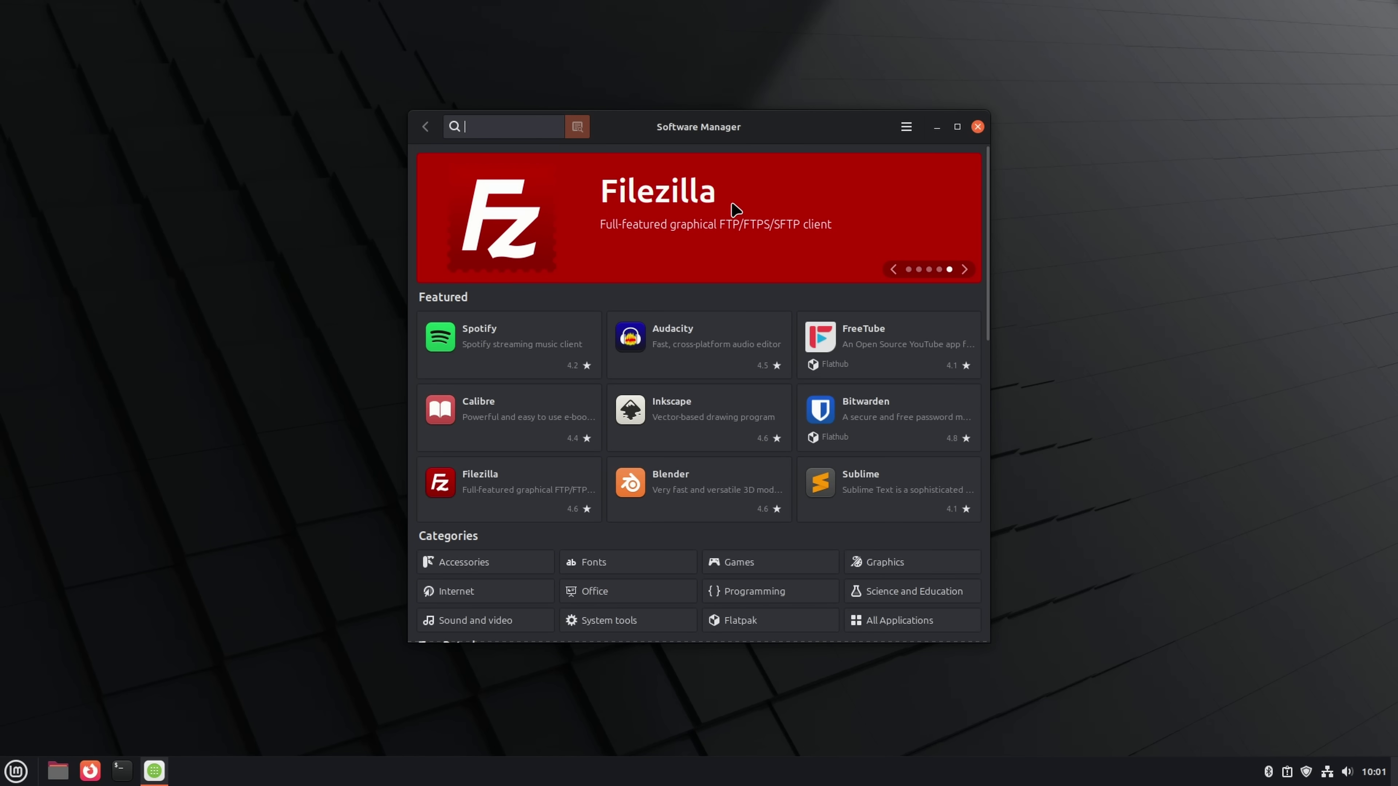
Step: Complete the 'steam' search, open the Steam package and start its installation
{"action": "type", "text": "eam"}
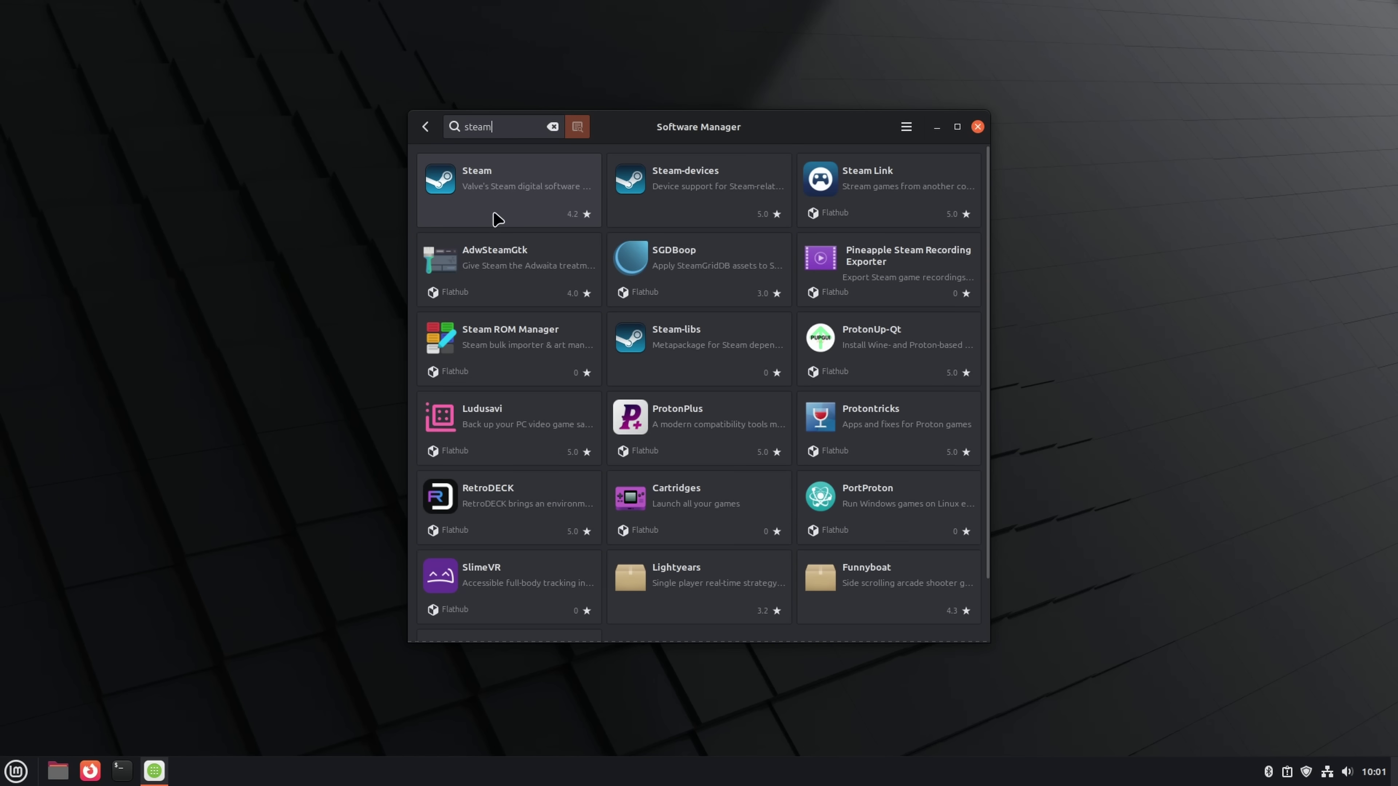
{"action": "left_click", "coordinate": [497, 214]}
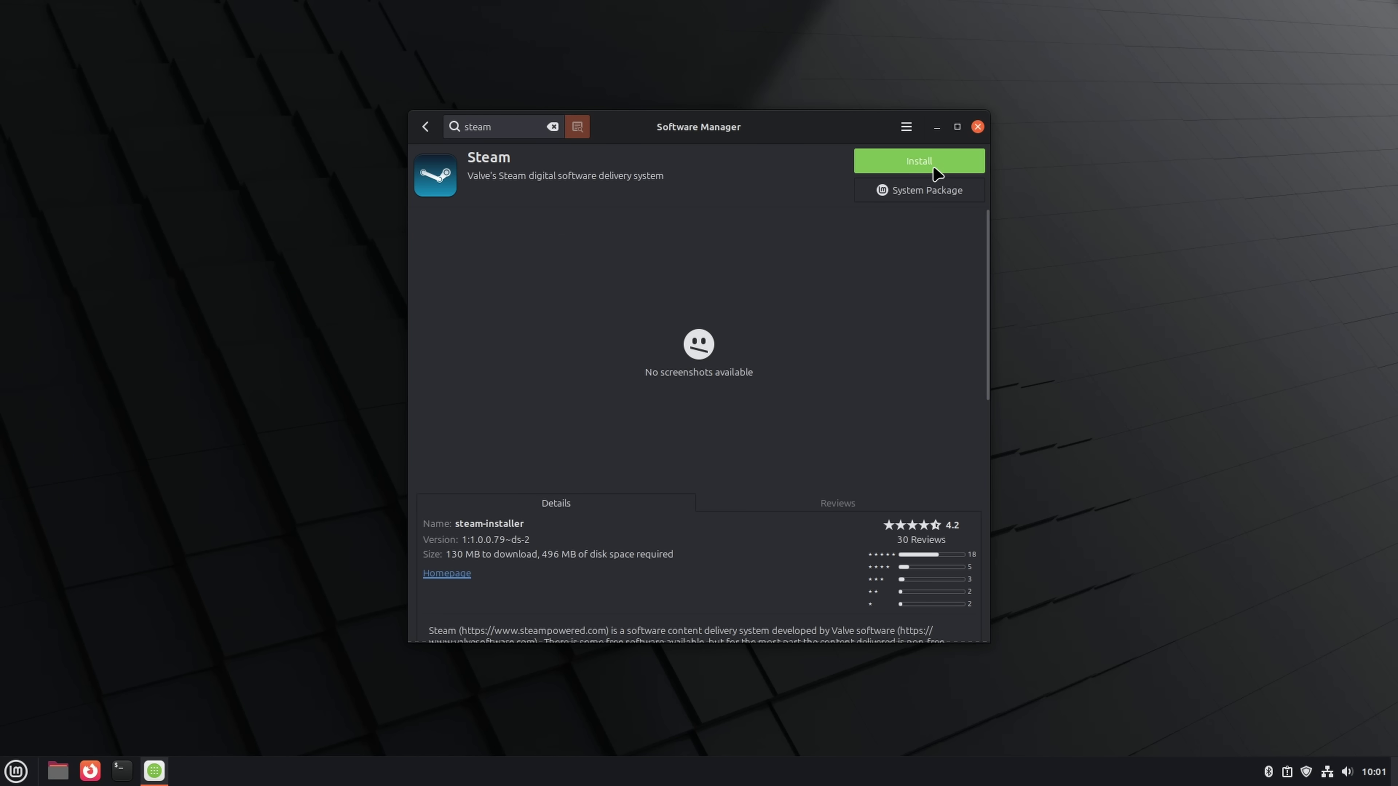
{"action": "left_click", "coordinate": [935, 165]}
Step: Accept the additional packages and authorise the install with the account password
{"action": "scroll", "coordinate": [646, 392], "scroll_direction": "down", "scroll_amount": 10}
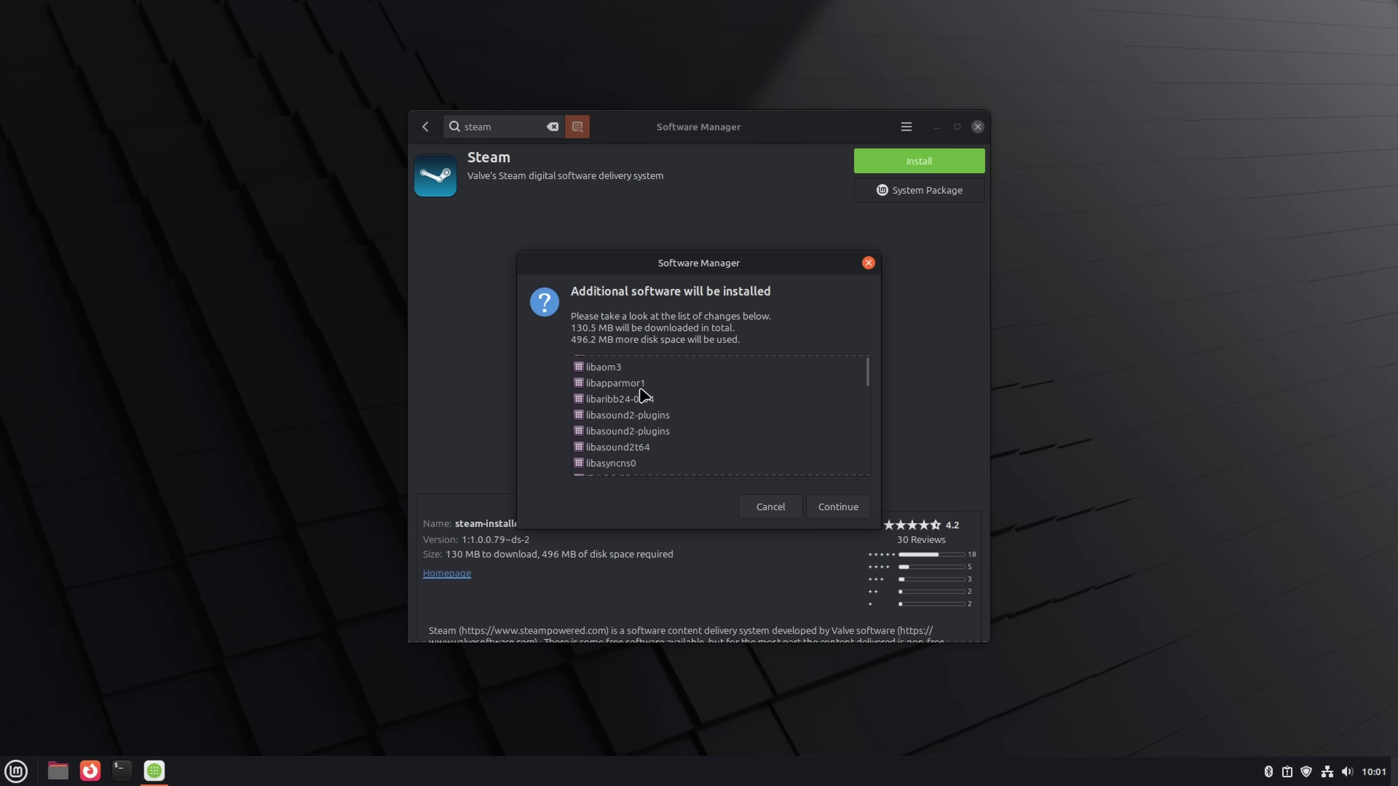
{"action": "scroll", "coordinate": [661, 394], "scroll_direction": "down", "scroll_amount": 8}
{"action": "left_click", "coordinate": [842, 506]}
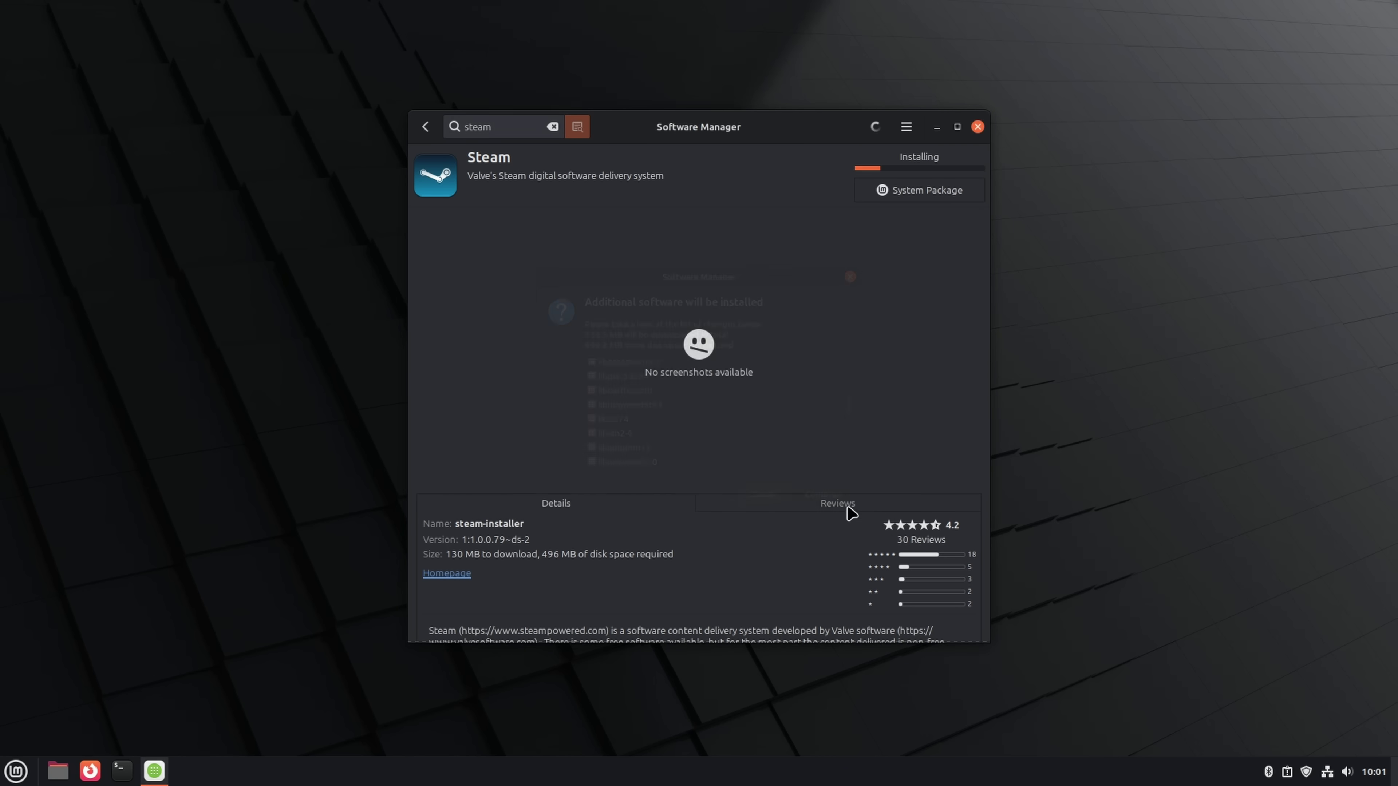
{"action": "type", "text": "••"}
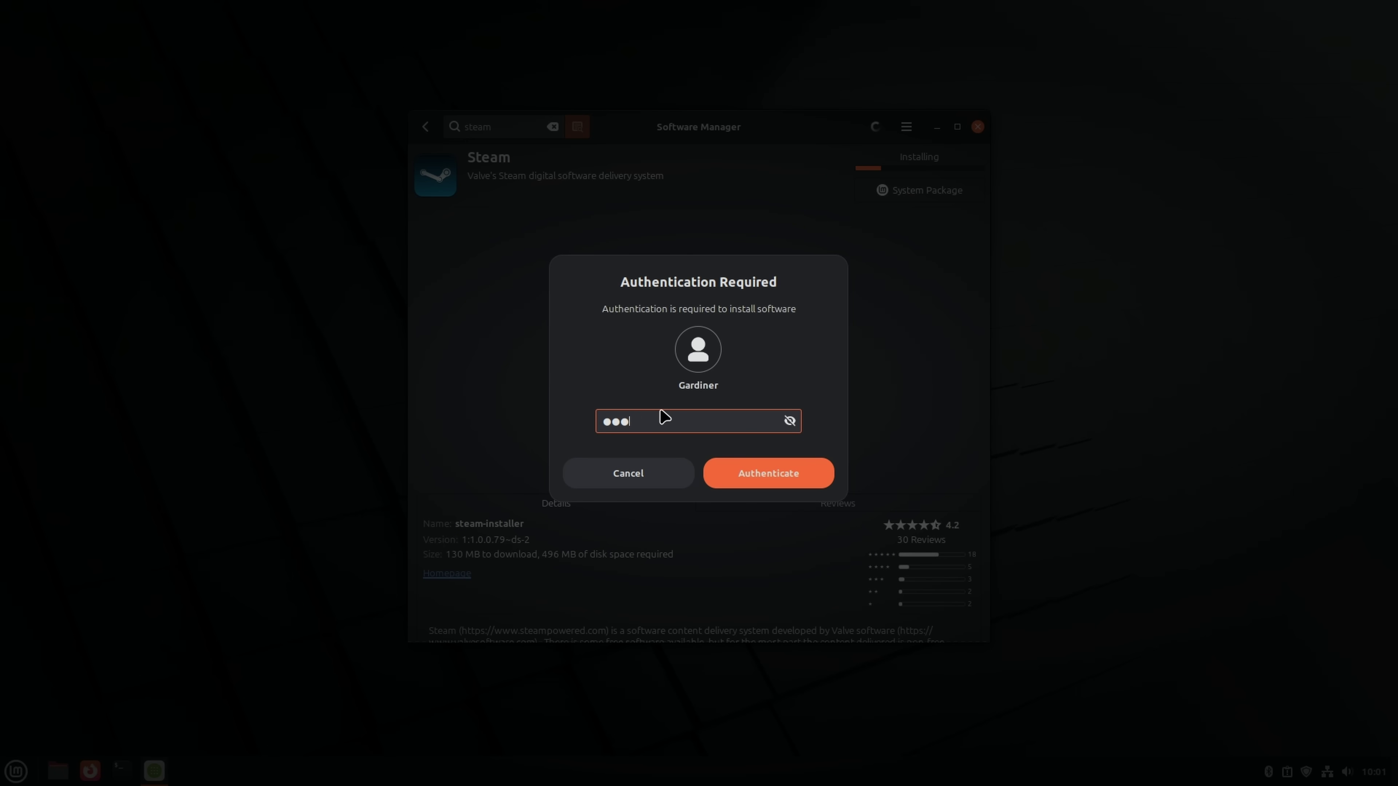
{"action": "key", "text": "BackSpace"}
{"action": "key", "text": "BackSpace"}
{"action": "key", "text": "BackSpace"}
{"action": "type", "text": "••••••••••••"}
{"action": "key", "text": "Return"}
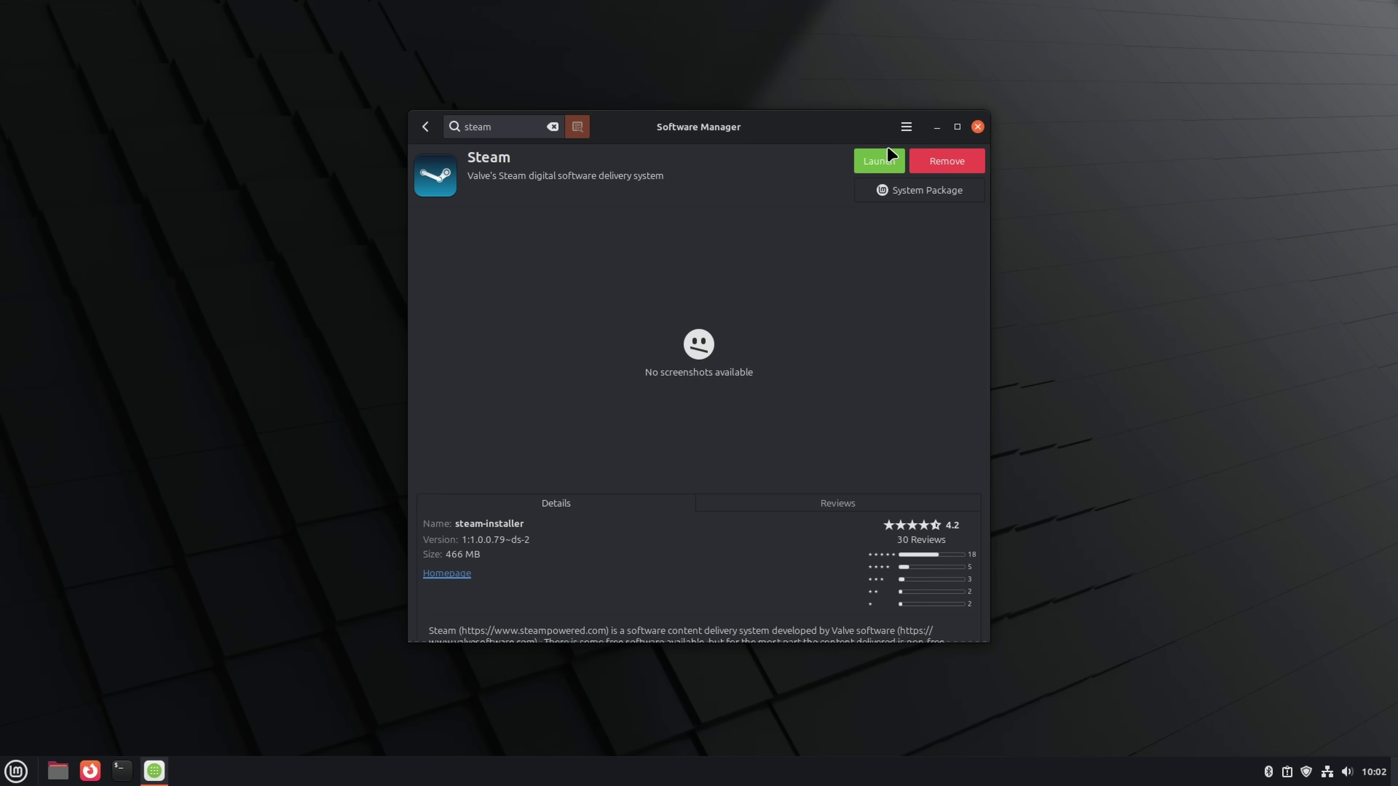
Step: Launch the newly installed Steam and confirm its installer to begin runtime setup
{"action": "left_click", "coordinate": [876, 169]}
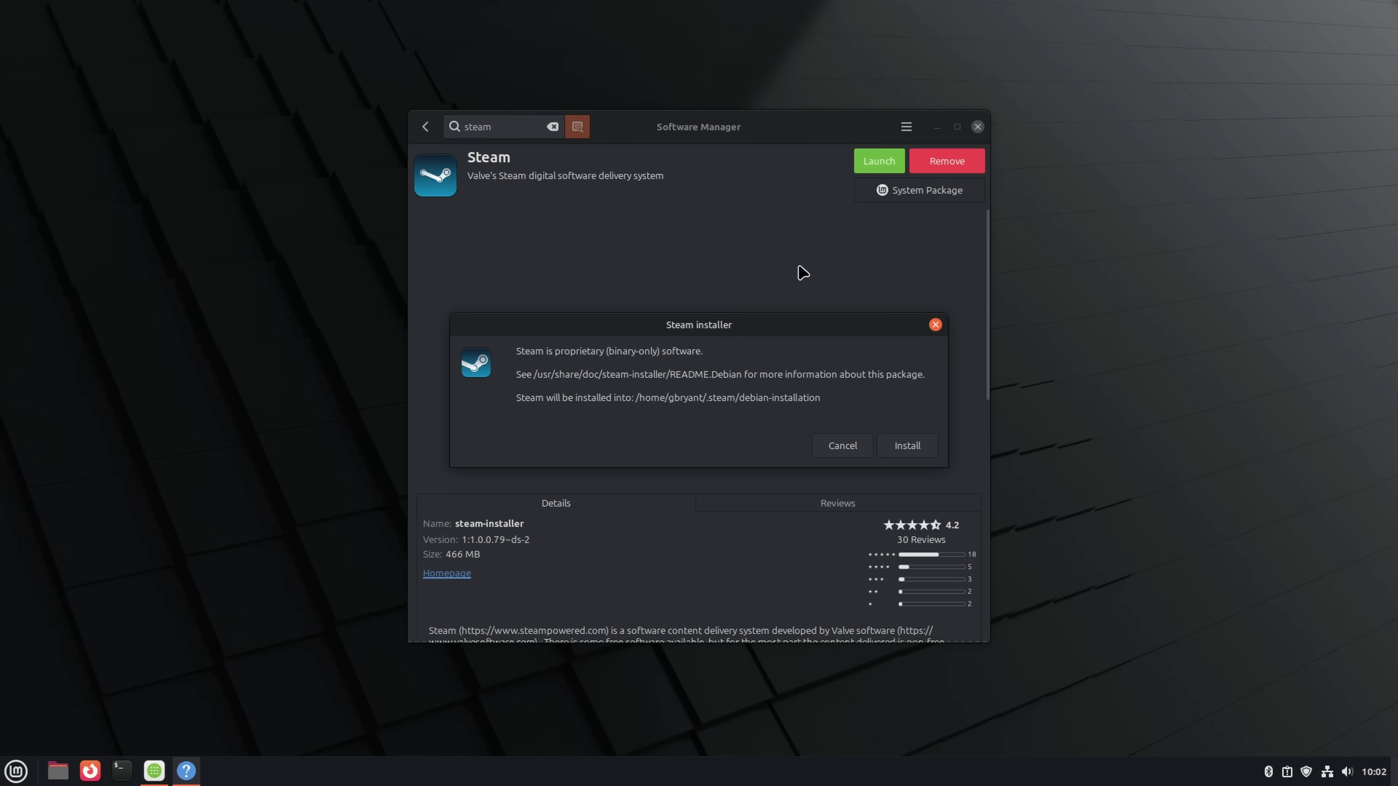
{"action": "left_click", "coordinate": [906, 445]}
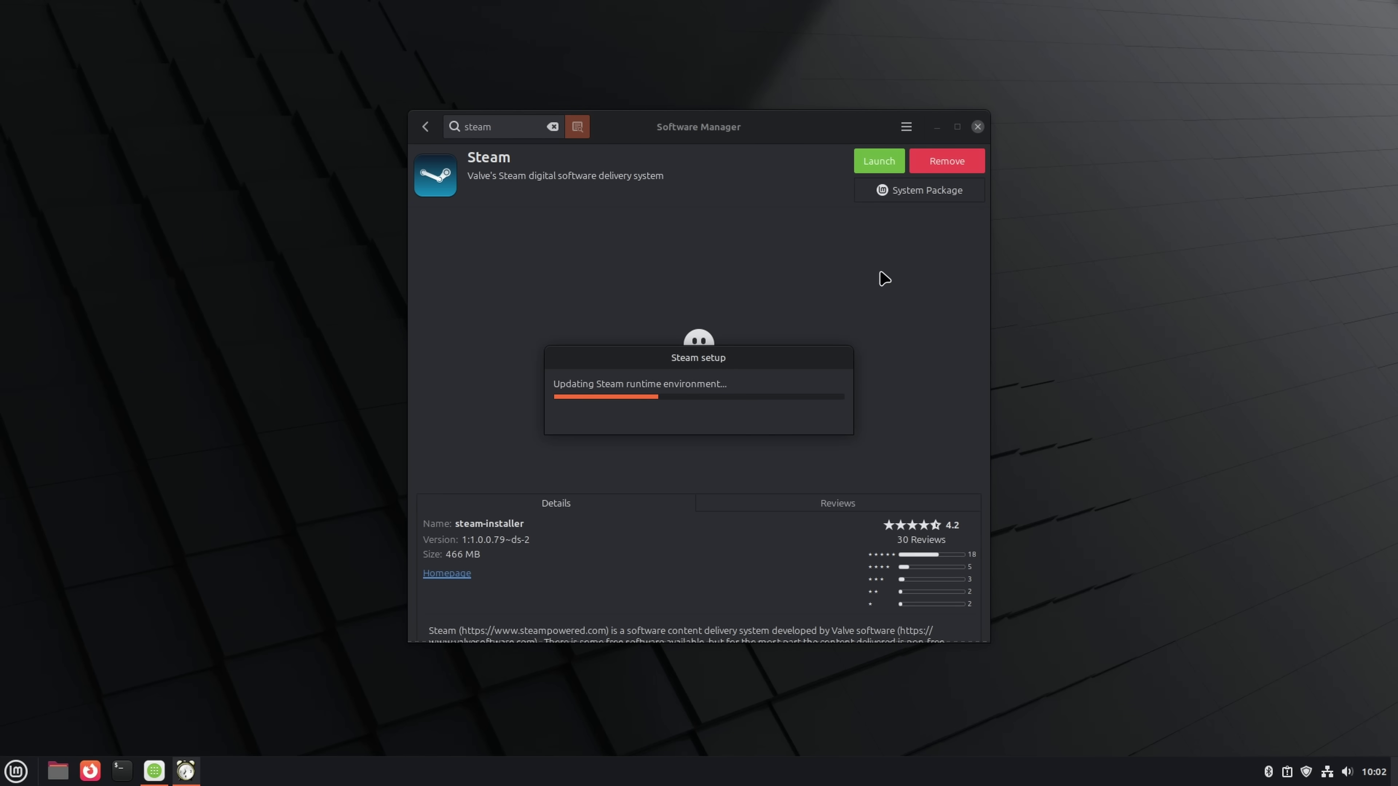